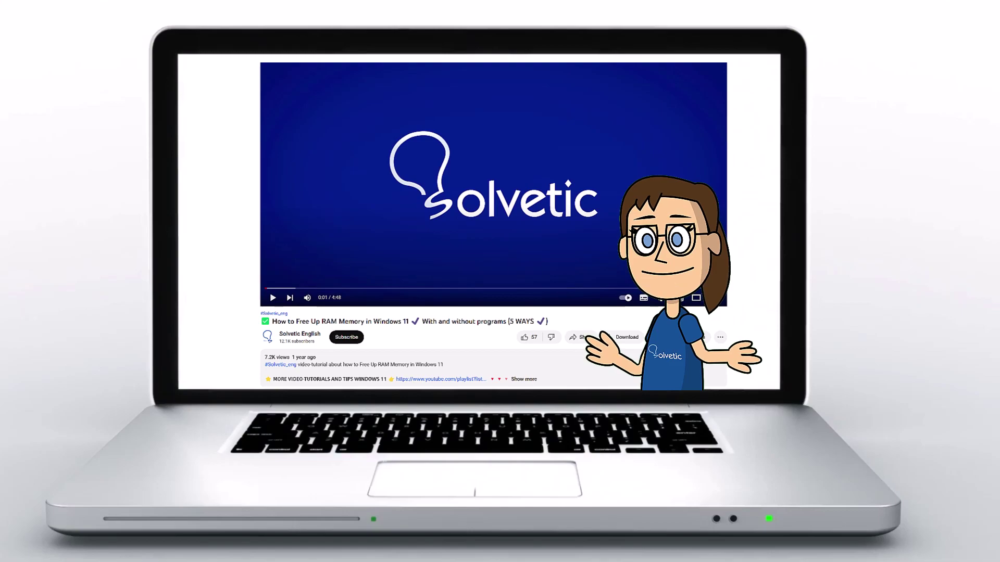
{"action": "left_click", "coordinate": [530, 380]}
{"action": "scroll", "coordinate": [493, 234], "scroll_direction": "down", "scroll_amount": 2}
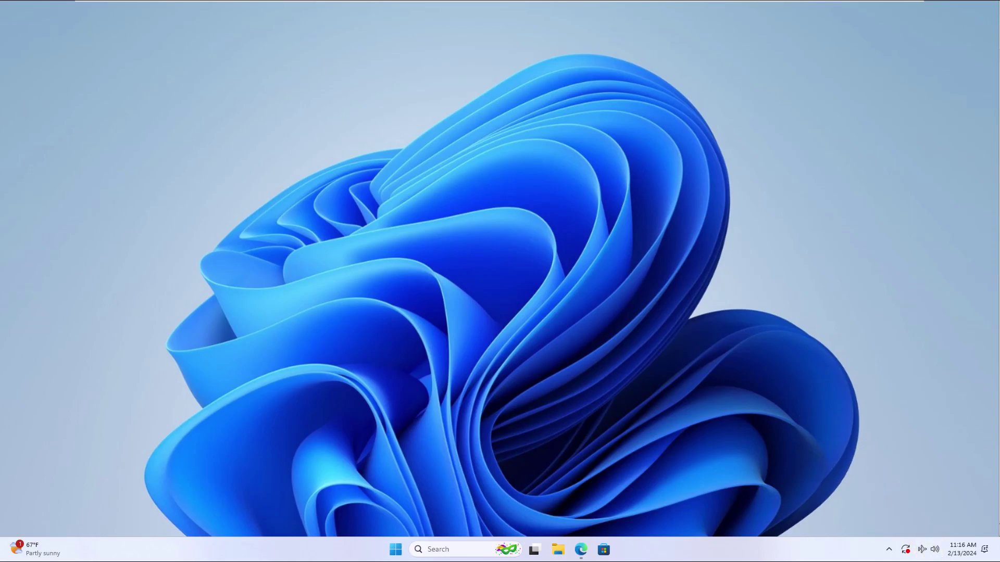
- Turn off Airplane mode in the Network & internet settings and close Settings
{"action": "left_click", "coordinate": [396, 550]}
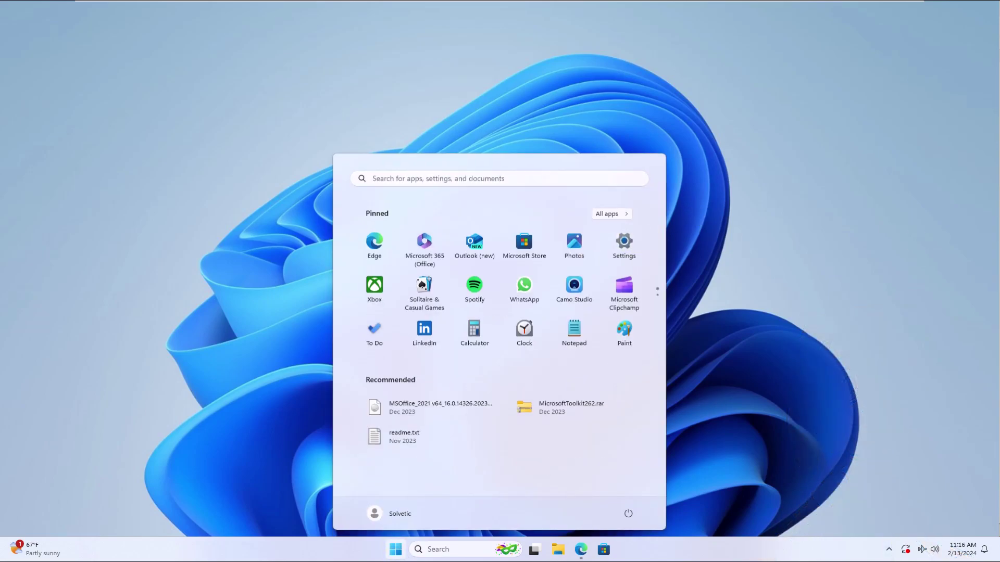
{"action": "left_click", "coordinate": [623, 240]}
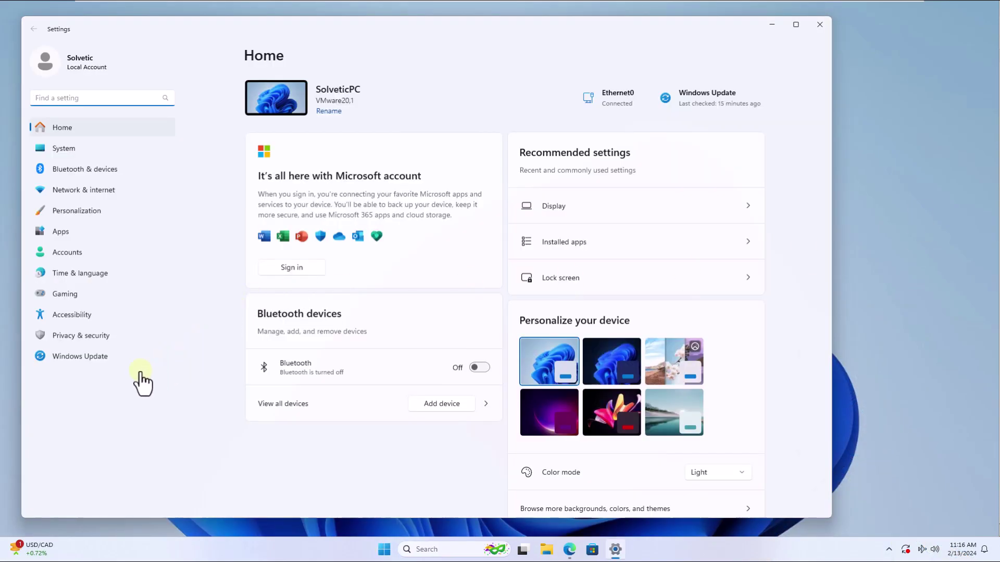
{"action": "left_click", "coordinate": [135, 191]}
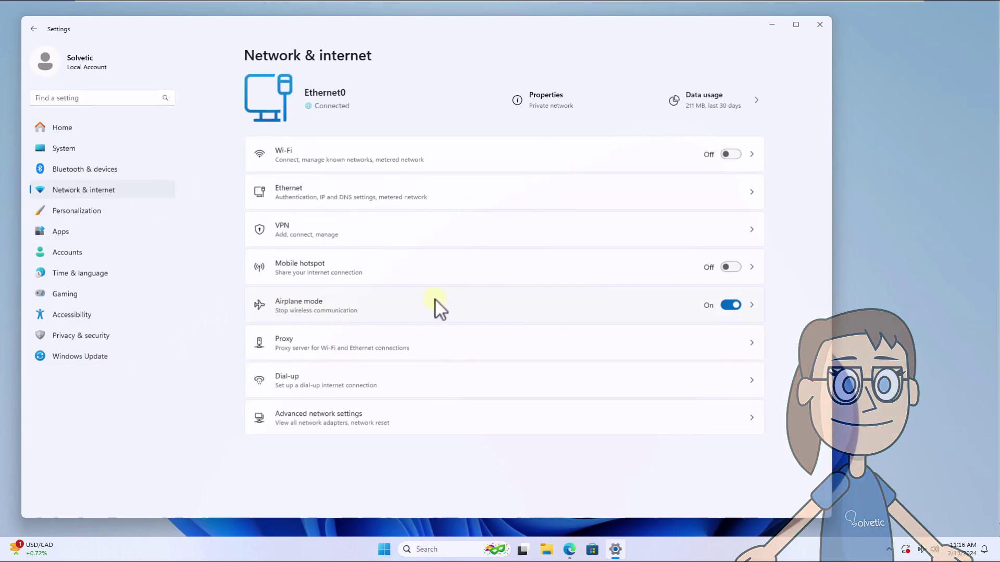
{"action": "left_click", "coordinate": [733, 305]}
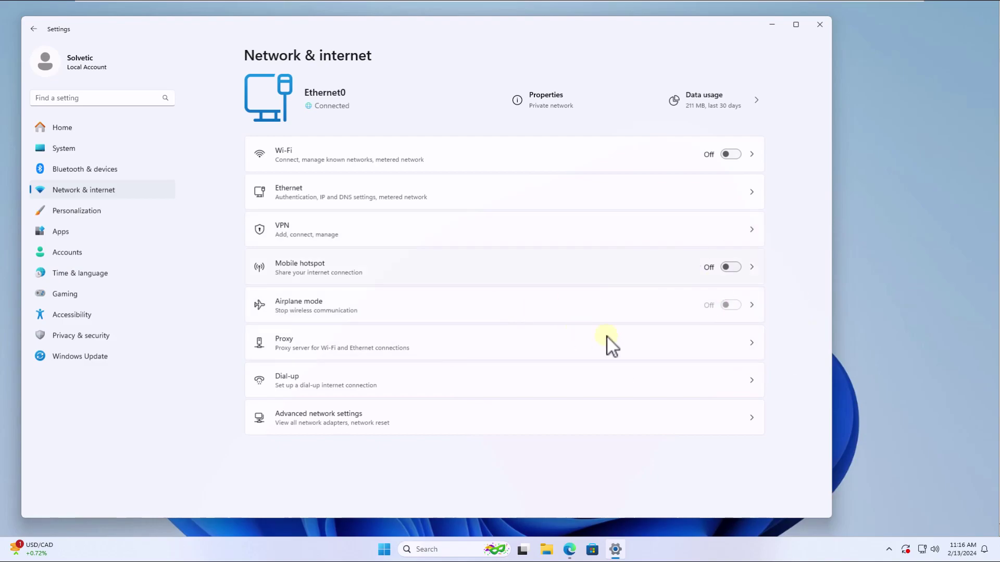
{"action": "left_click", "coordinate": [819, 27]}
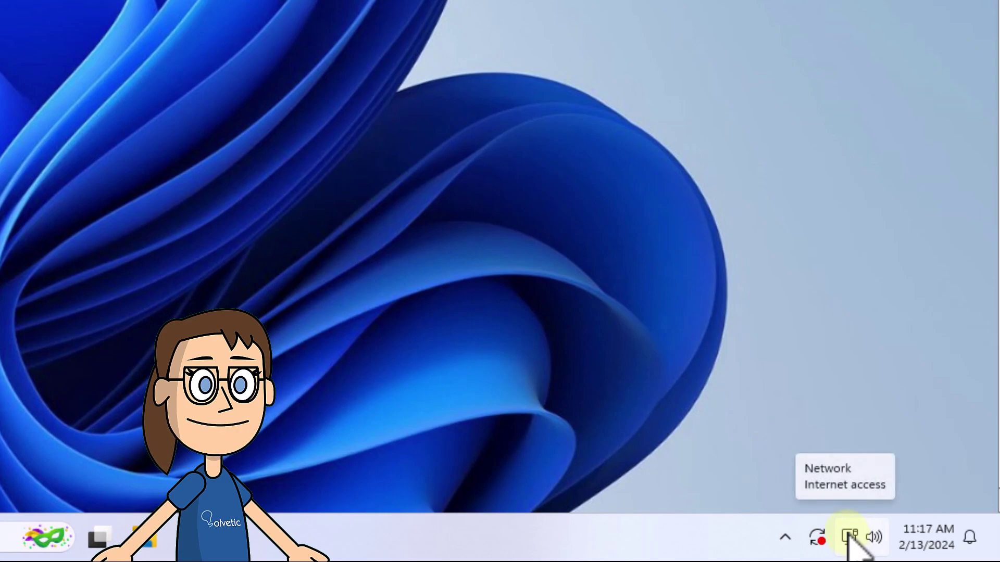
- Diagnose network problems and review the recommendations on the Ethernet cable, restarting the modem or router, and restarting the PC
{"action": "right_click", "coordinate": [849, 536]}
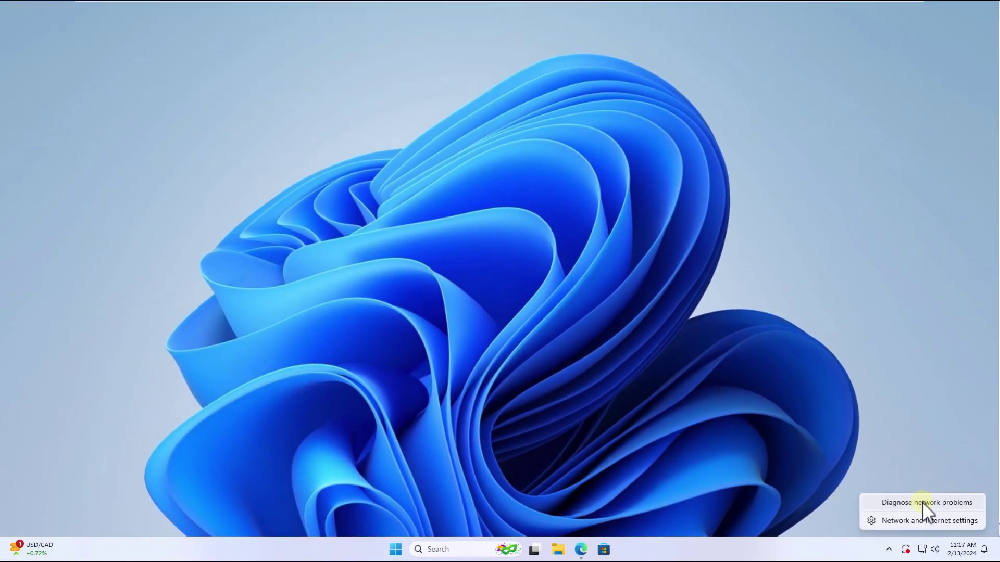
{"action": "left_click", "coordinate": [846, 445]}
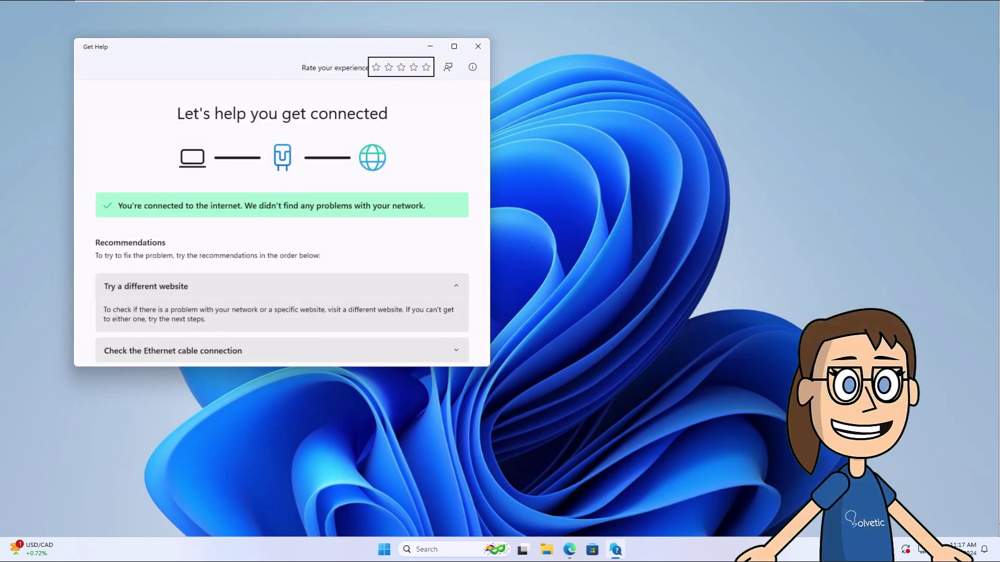
{"action": "scroll", "coordinate": [363, 263], "scroll_direction": "down", "scroll_amount": 3}
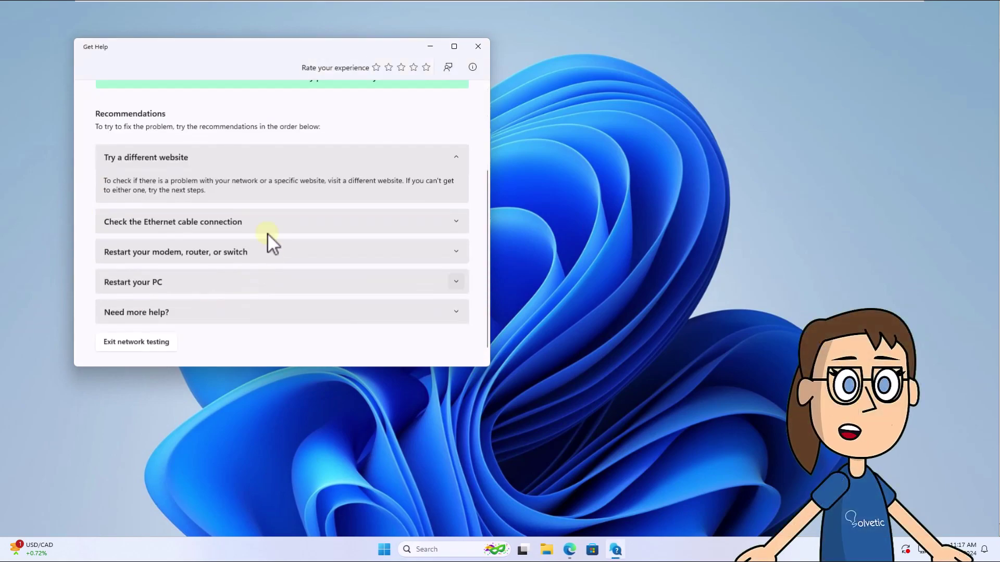
{"action": "left_click", "coordinate": [268, 223]}
{"action": "scroll", "coordinate": [240, 240], "scroll_direction": "down", "scroll_amount": 1}
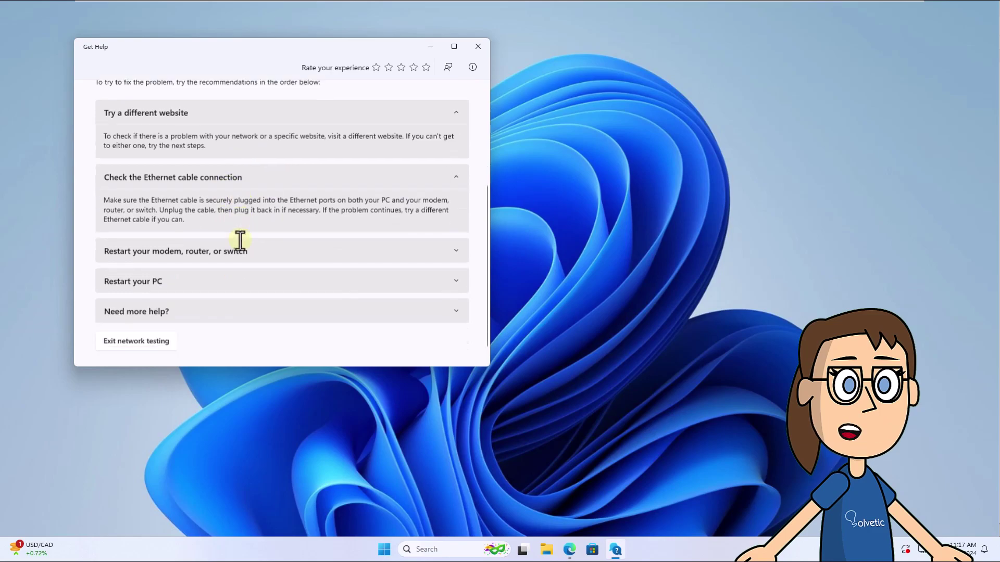
{"action": "left_click", "coordinate": [243, 234]}
{"action": "scroll", "coordinate": [243, 260], "scroll_direction": "down", "scroll_amount": 1}
{"action": "left_click", "coordinate": [157, 269]}
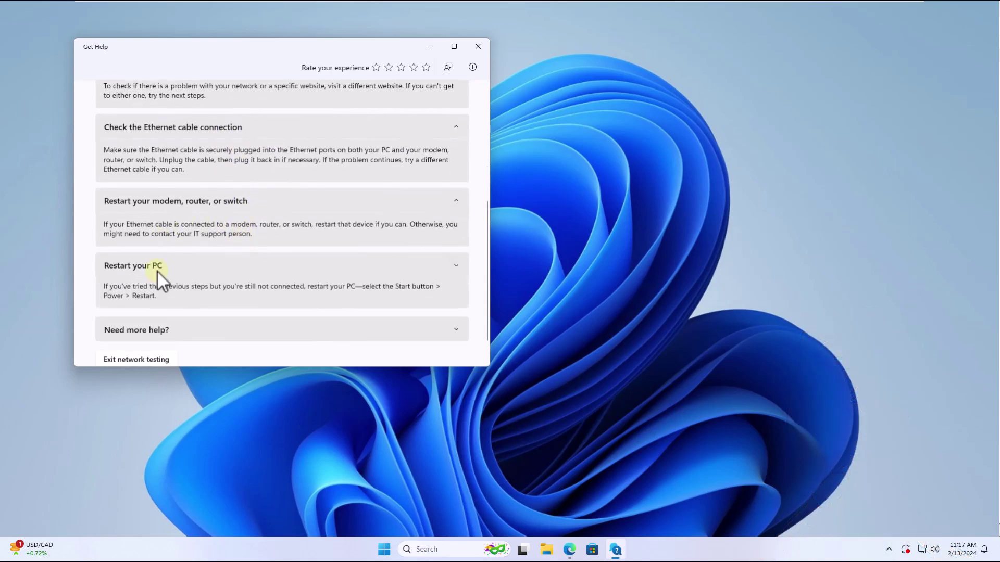
{"action": "scroll", "coordinate": [267, 152], "scroll_direction": "up", "scroll_amount": 5}
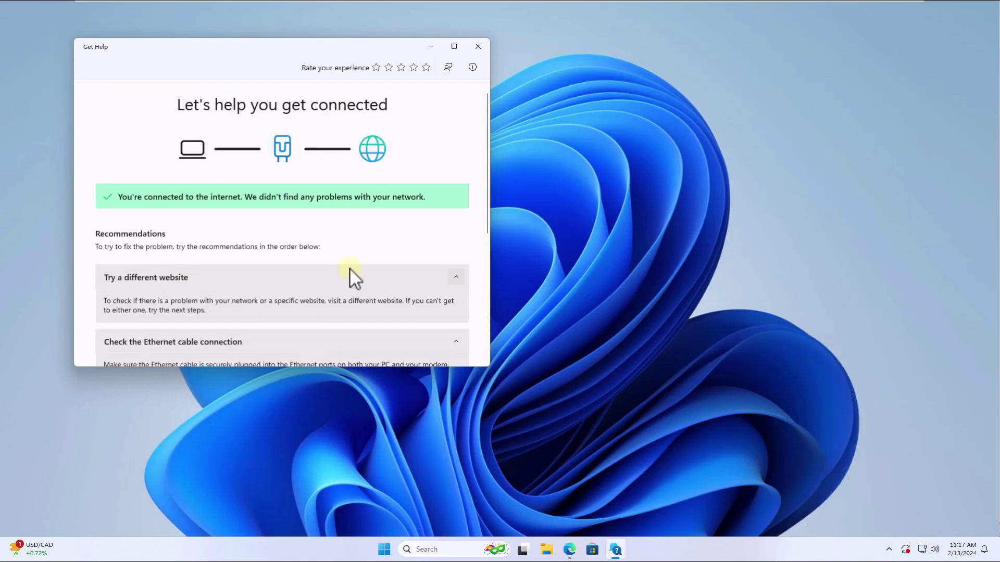
{"action": "left_click", "coordinate": [480, 47]}
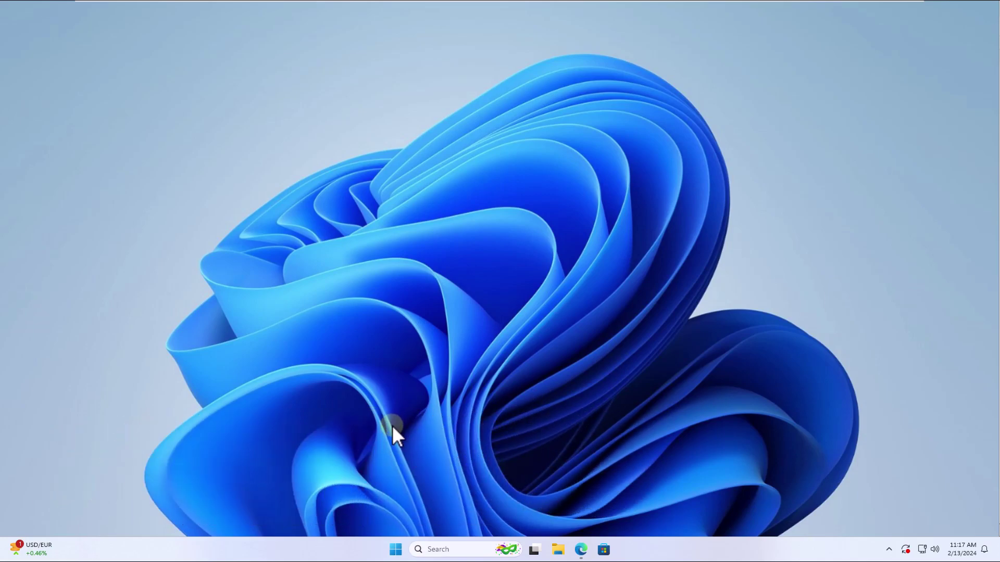
- Search Windows for "network", open the network connections list and disable the Wi-Fi adapter
{"action": "left_click", "coordinate": [461, 548]}
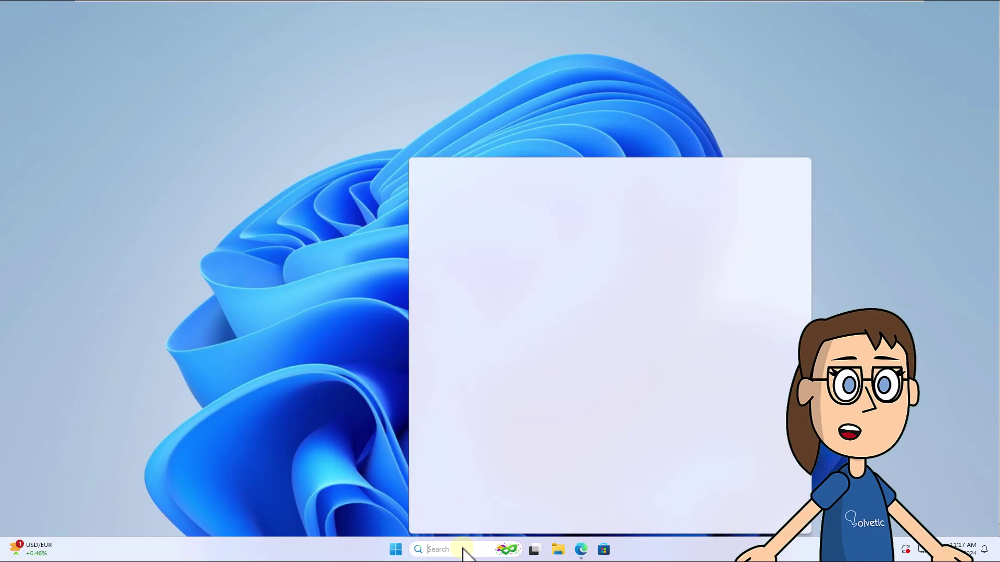
{"action": "type", "text": "network"}
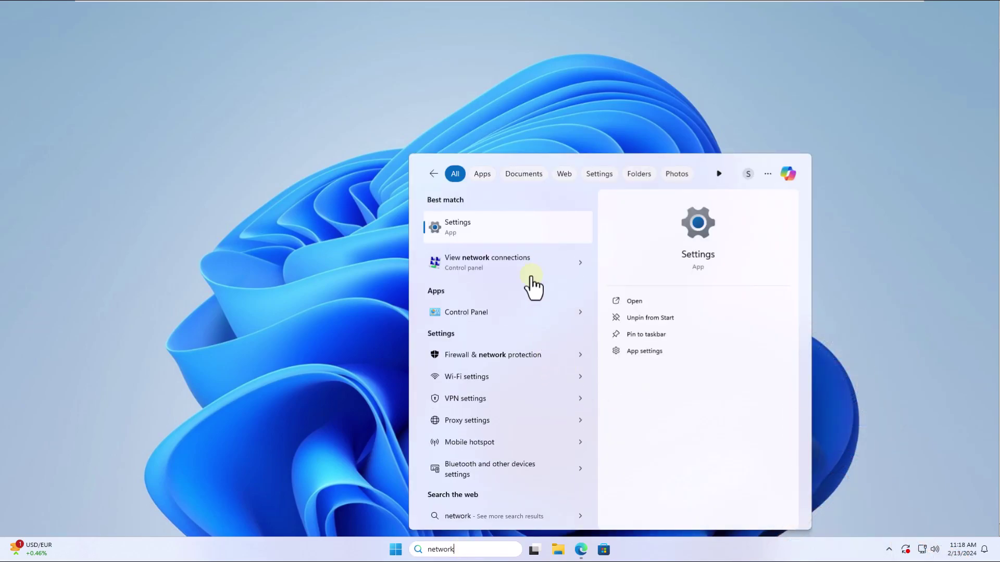
{"action": "left_click", "coordinate": [510, 268]}
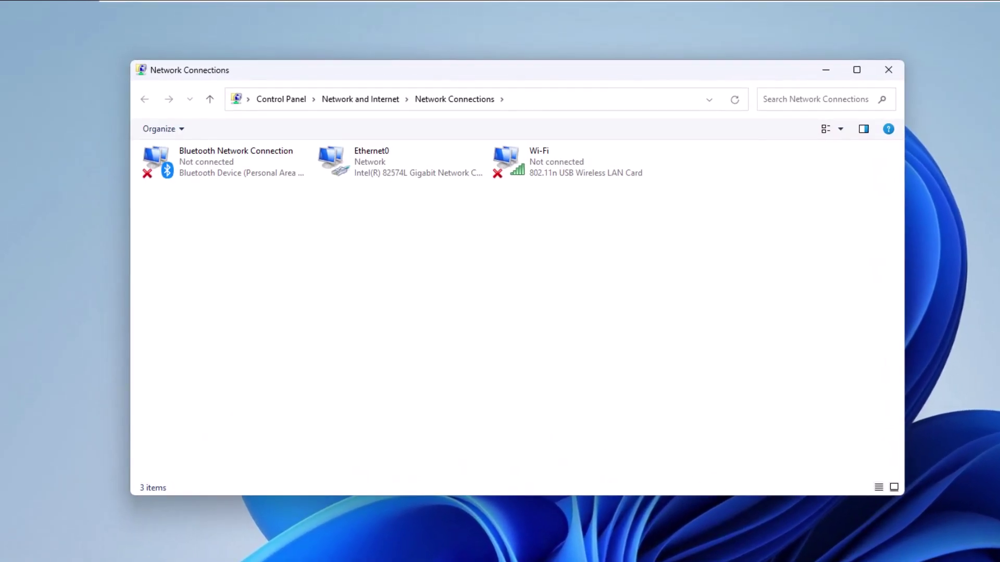
{"action": "left_click", "coordinate": [533, 154]}
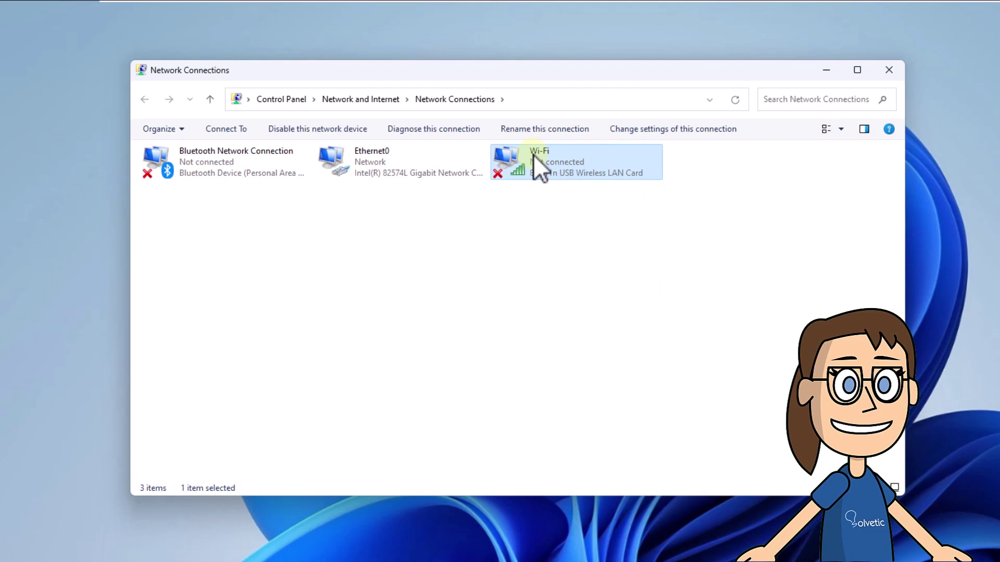
{"action": "right_click", "coordinate": [534, 154]}
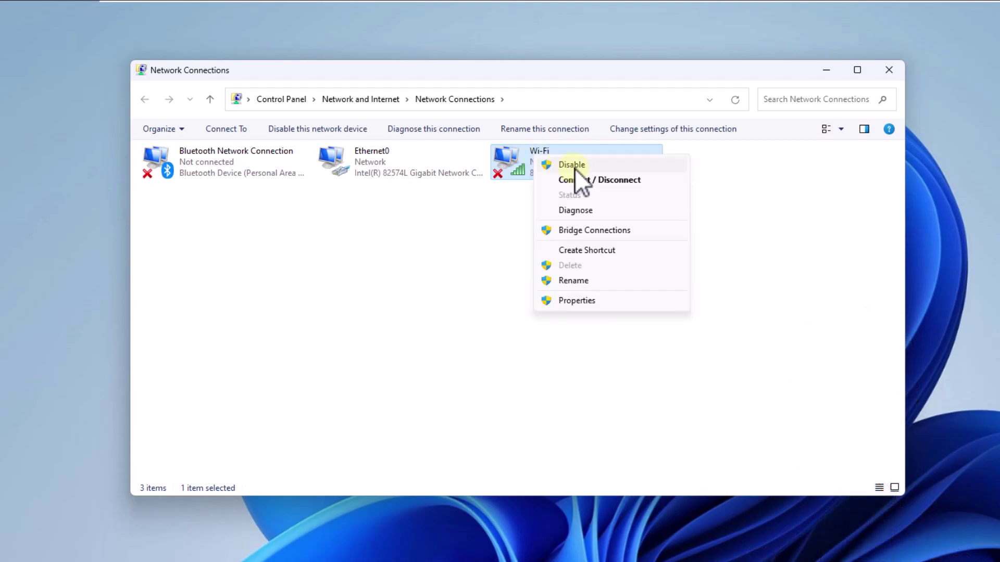
{"action": "left_click", "coordinate": [573, 167]}
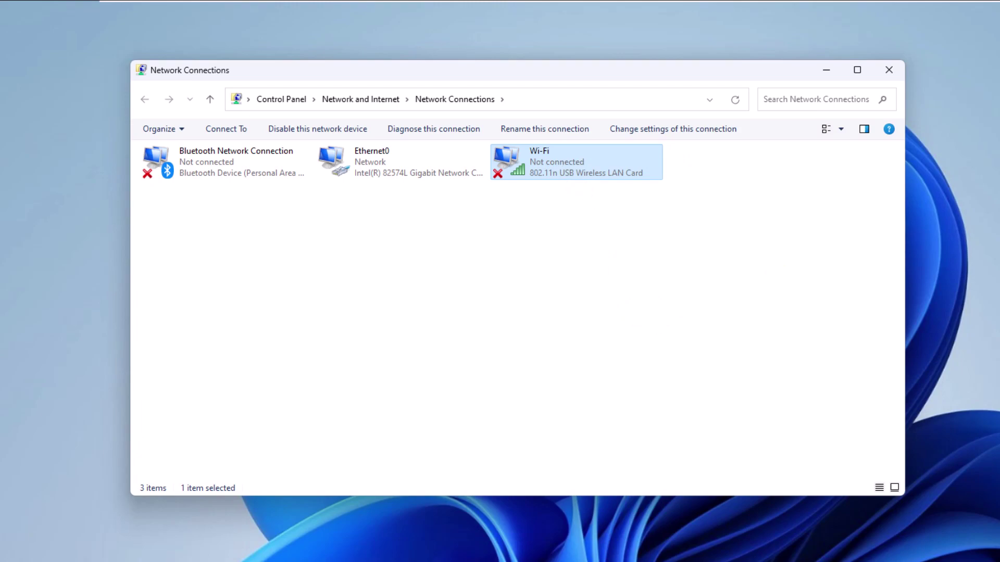
- Enable the Wi-Fi adapter again and close Network Connections
{"action": "right_click", "coordinate": [573, 161]}
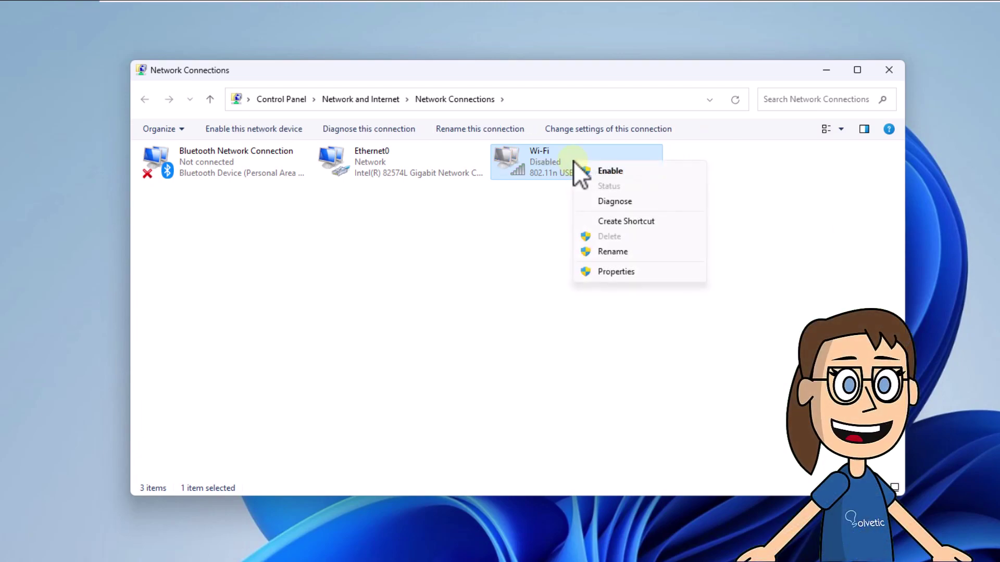
{"action": "left_click", "coordinate": [602, 170]}
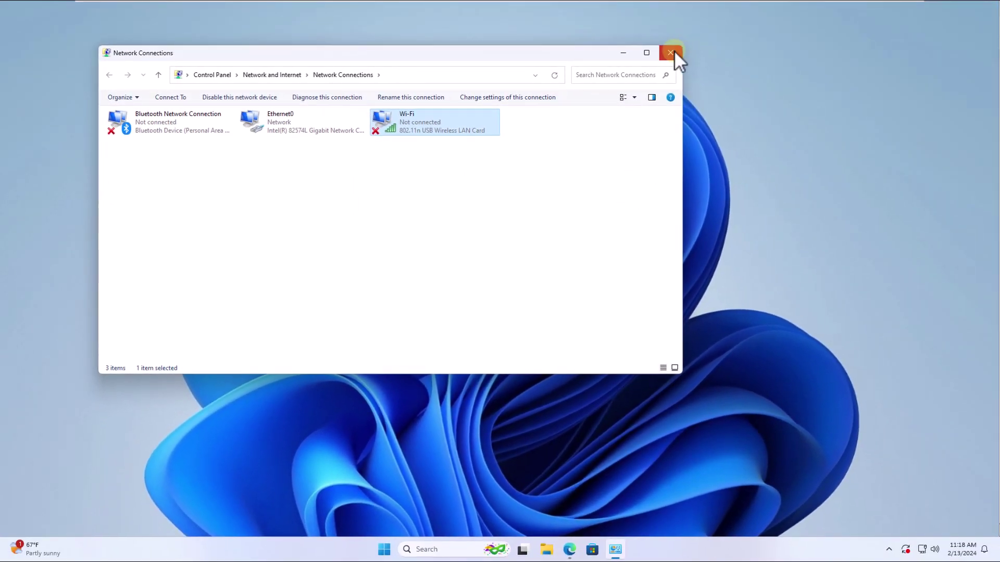
{"action": "left_click", "coordinate": [674, 50]}
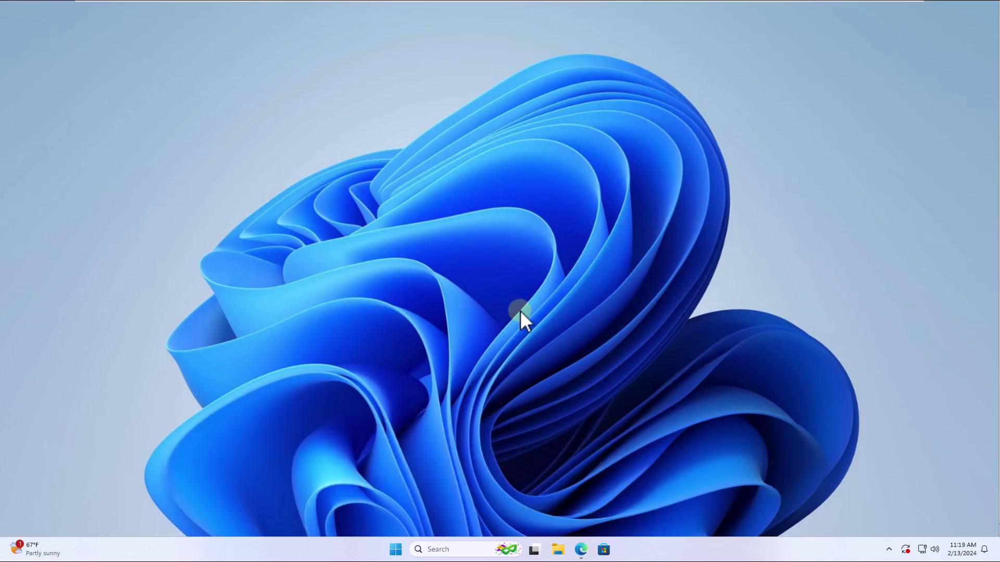
- Run and confirm a Network reset from the advanced network settings, dismiss the sign-out notice and close Settings
{"action": "left_click", "coordinate": [396, 549]}
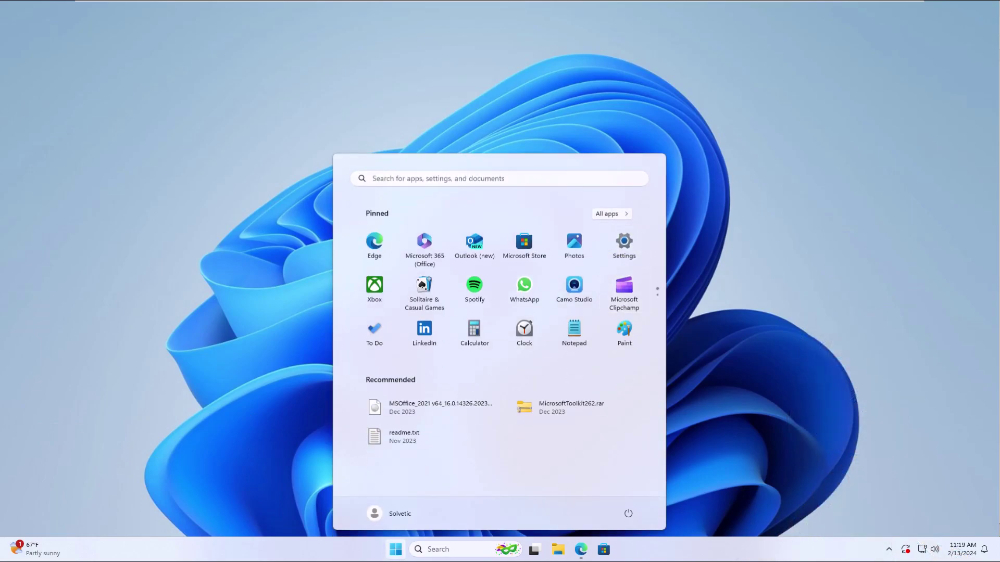
{"action": "left_click", "coordinate": [624, 240]}
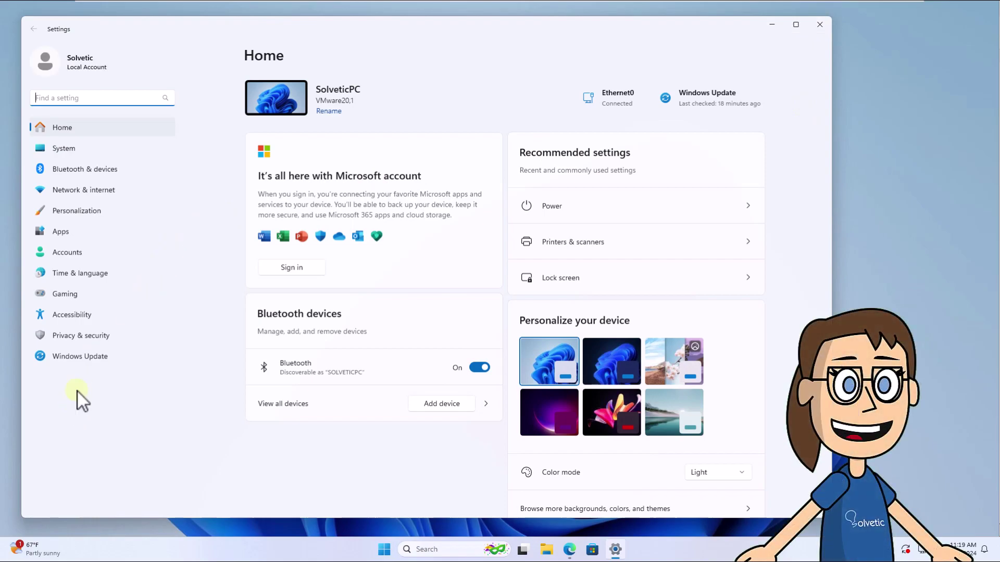
{"action": "left_click", "coordinate": [130, 197]}
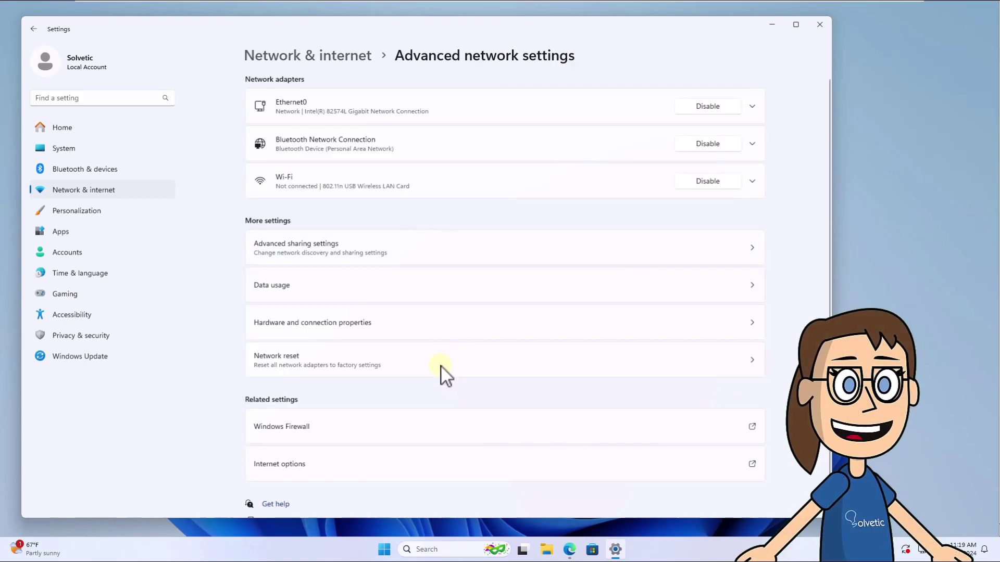
{"action": "left_click", "coordinate": [520, 368]}
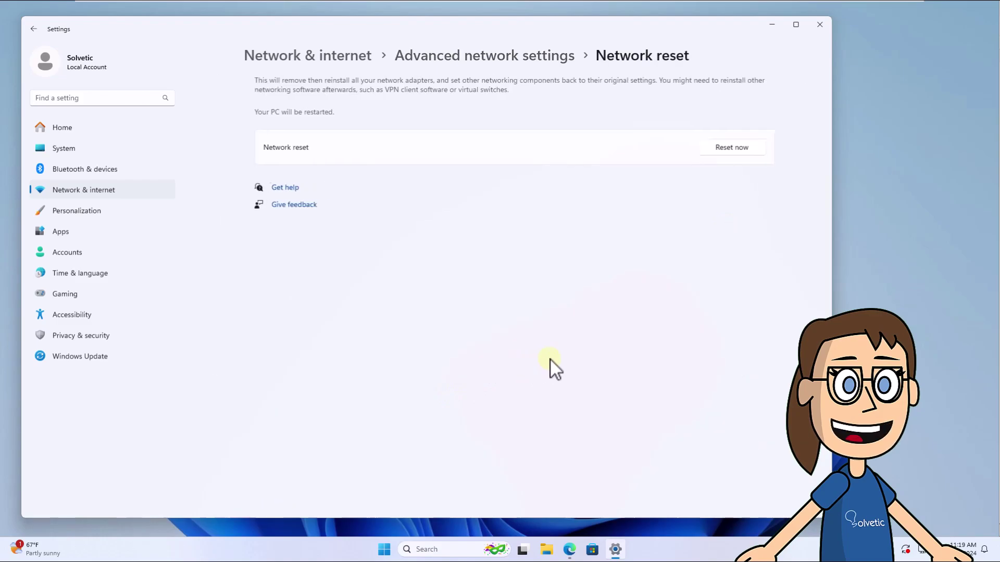
{"action": "left_click", "coordinate": [726, 149]}
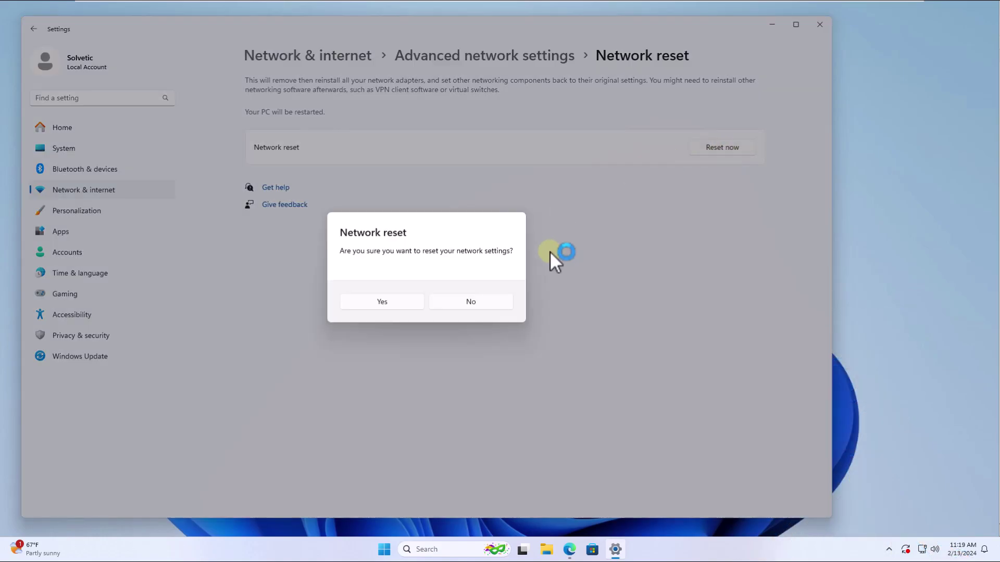
{"action": "left_click", "coordinate": [392, 301]}
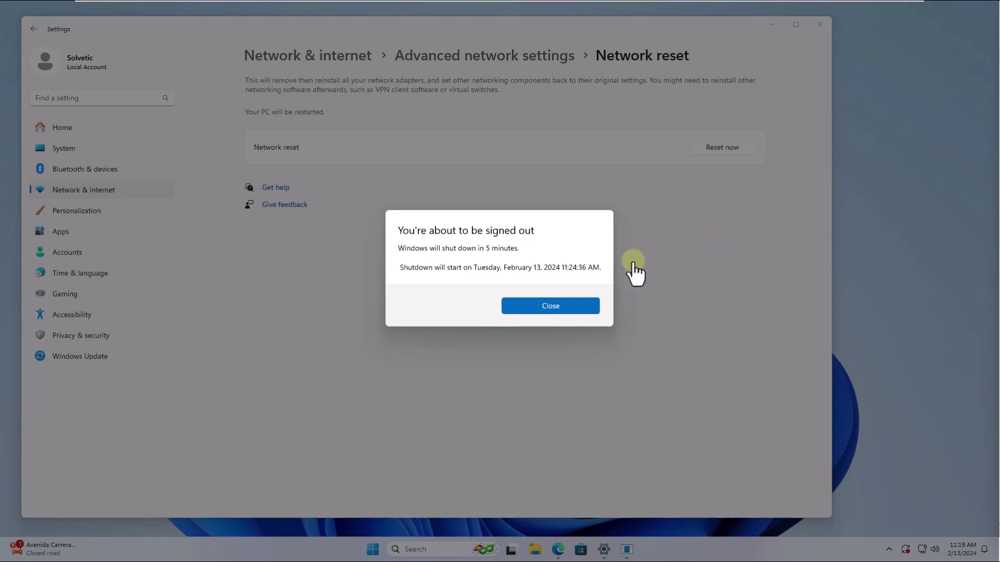
{"action": "left_click", "coordinate": [526, 305]}
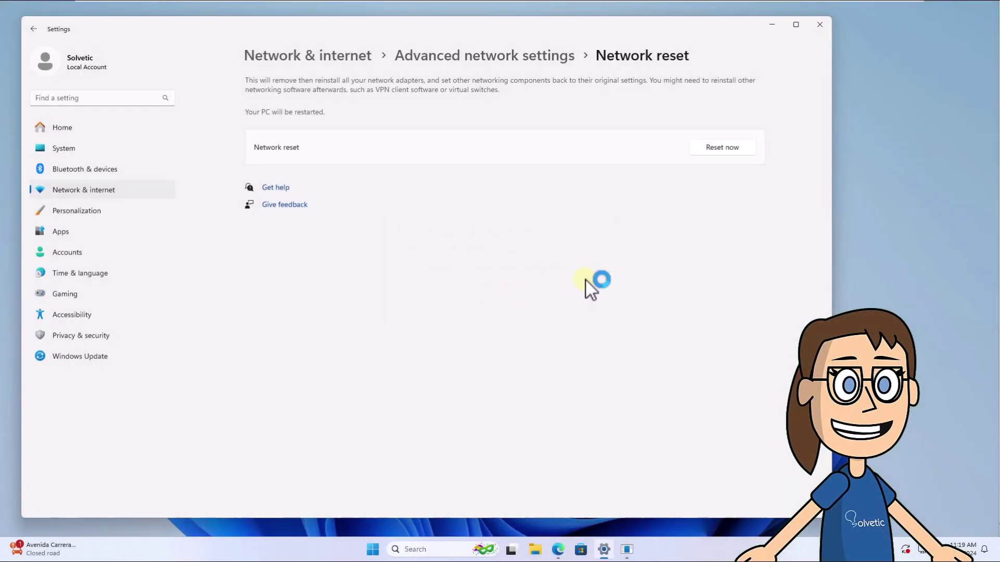
{"action": "left_click", "coordinate": [823, 25]}
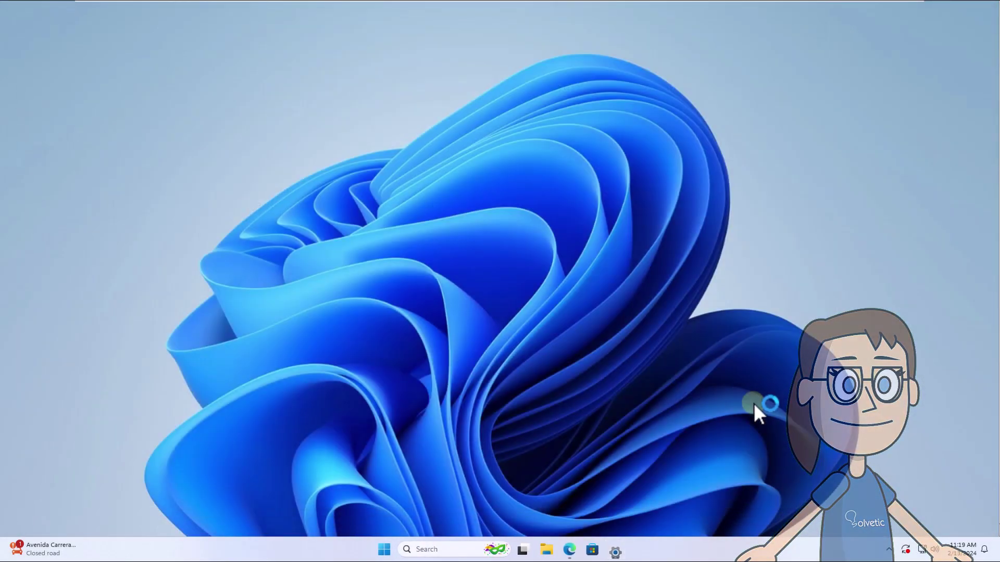
- Restart the PC to complete the network reset
{"action": "left_click", "coordinate": [395, 549]}
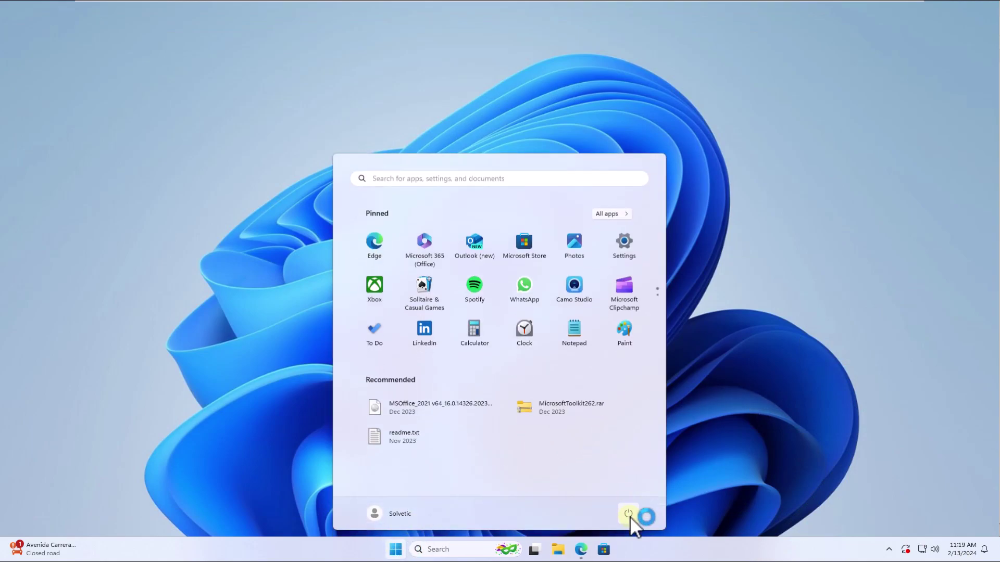
{"action": "left_click", "coordinate": [628, 514]}
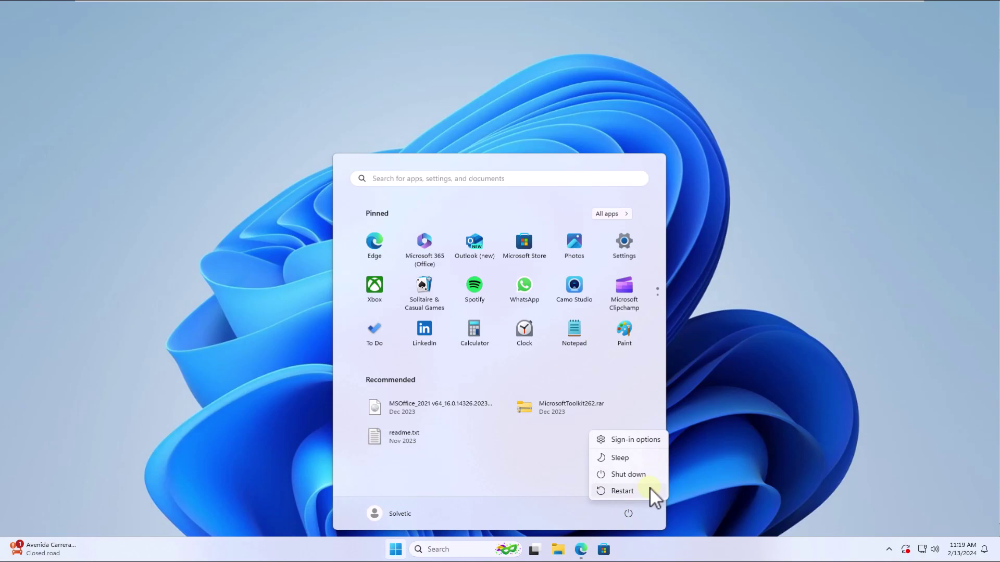
{"action": "left_click", "coordinate": [649, 487]}
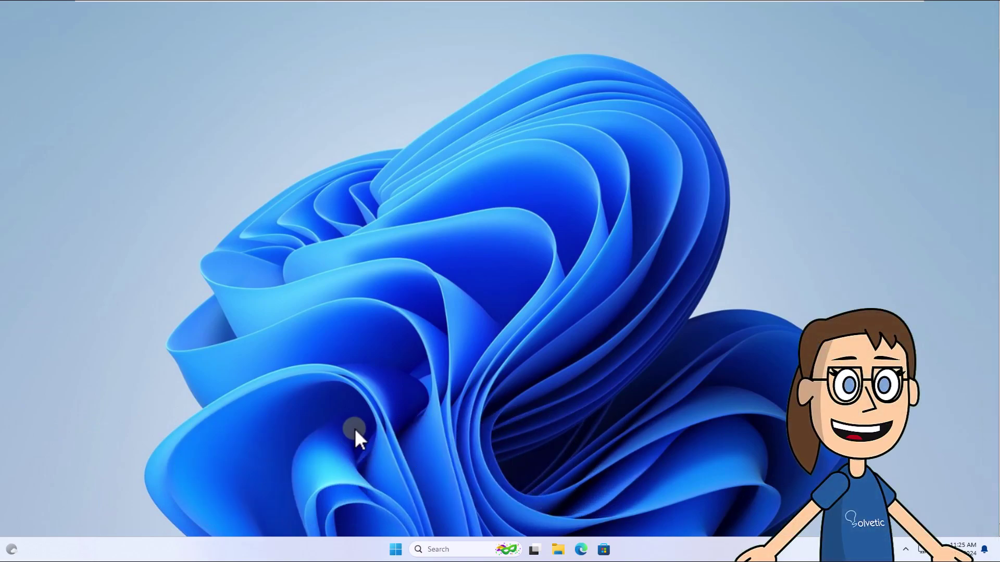
- Open Device Manager and uninstall the 802.11n USB Wireless LAN Card from the network adapters
{"action": "key", "text": "super+x"}
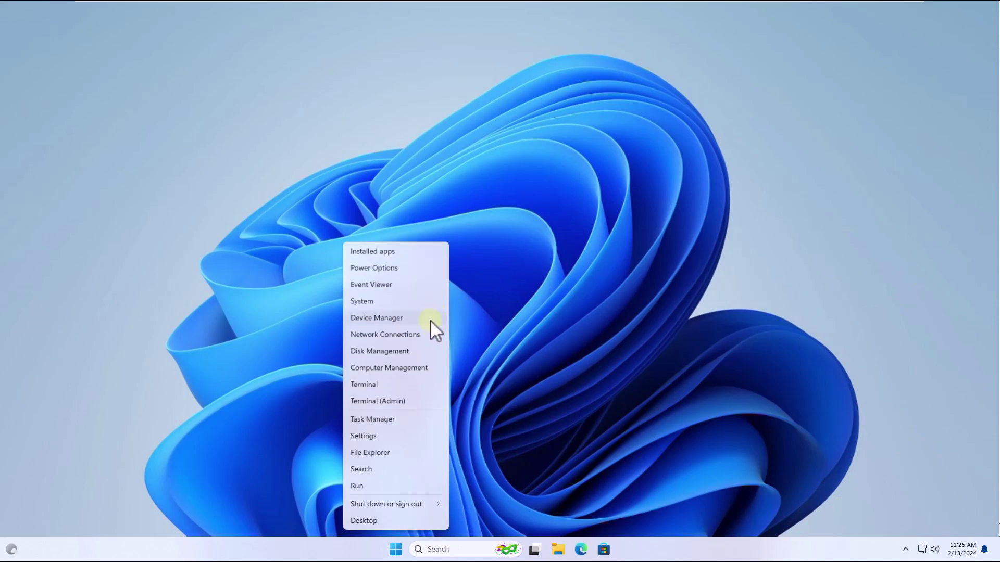
{"action": "left_click", "coordinate": [430, 319]}
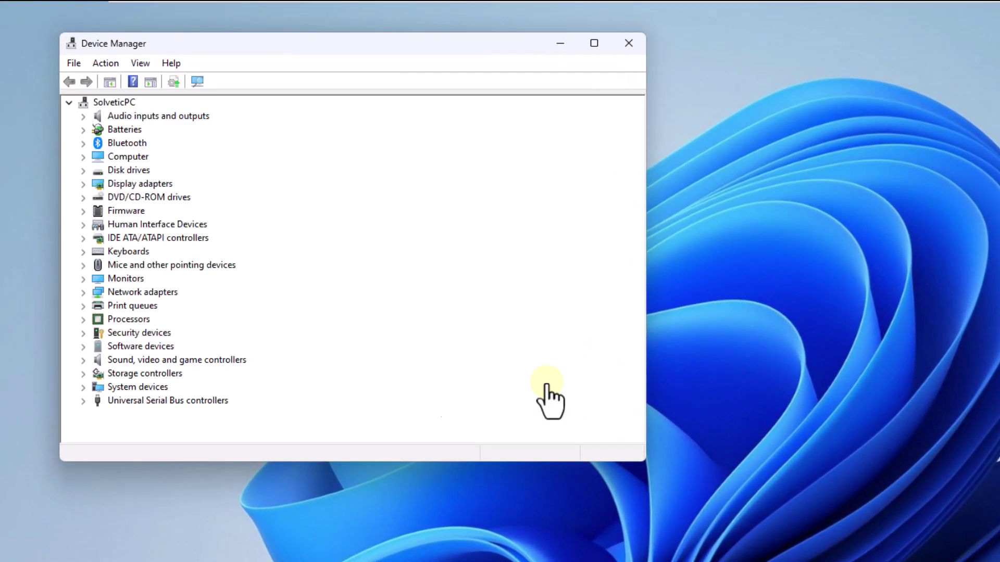
{"action": "left_click", "coordinate": [83, 293]}
{"action": "left_click", "coordinate": [209, 312]}
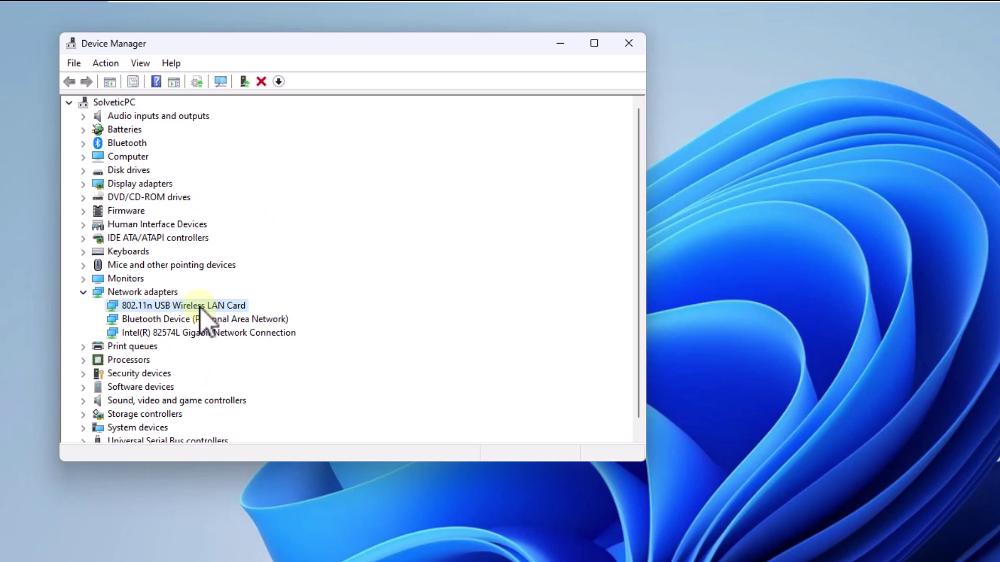
{"action": "right_click", "coordinate": [161, 308]}
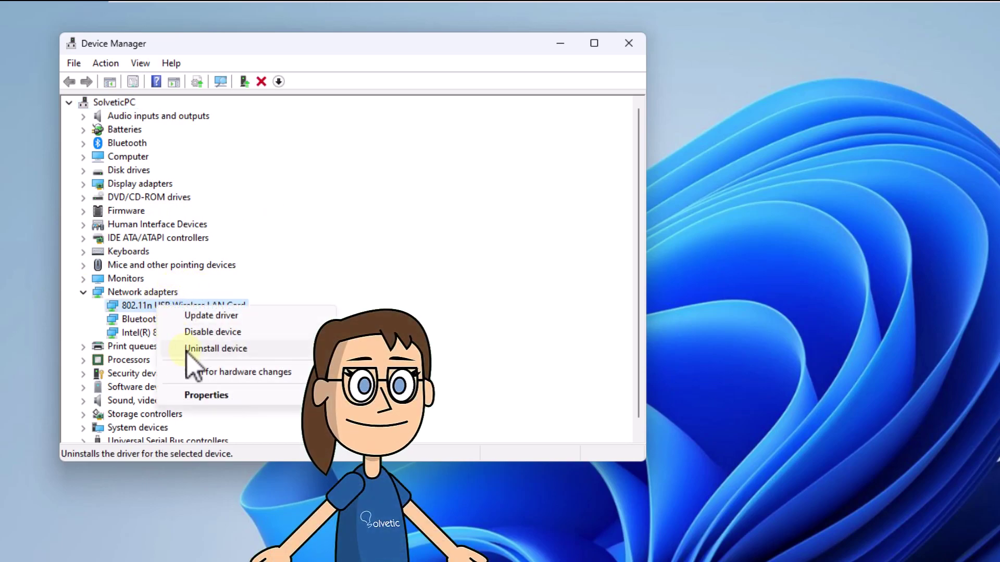
{"action": "left_click", "coordinate": [187, 350]}
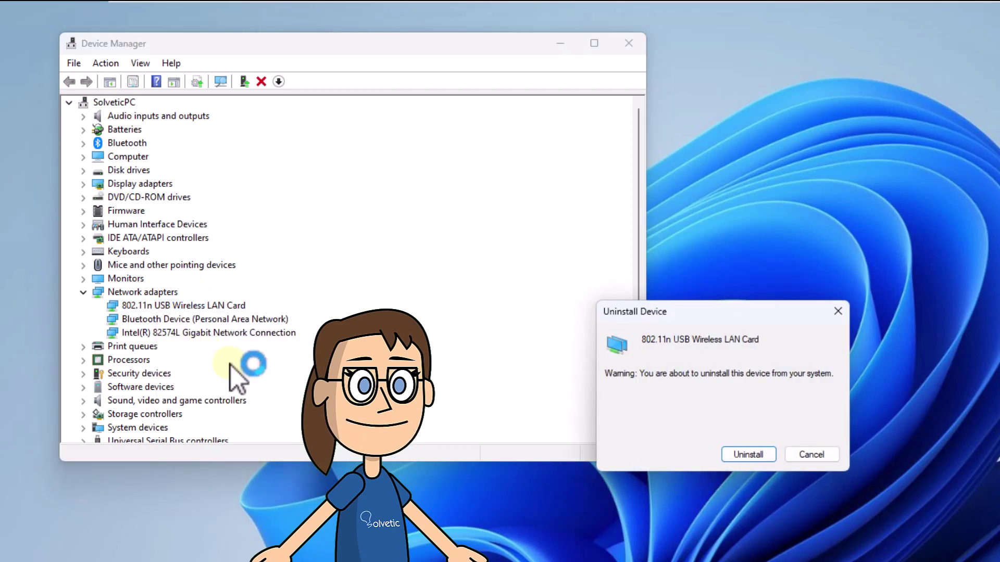
{"action": "left_click", "coordinate": [744, 458]}
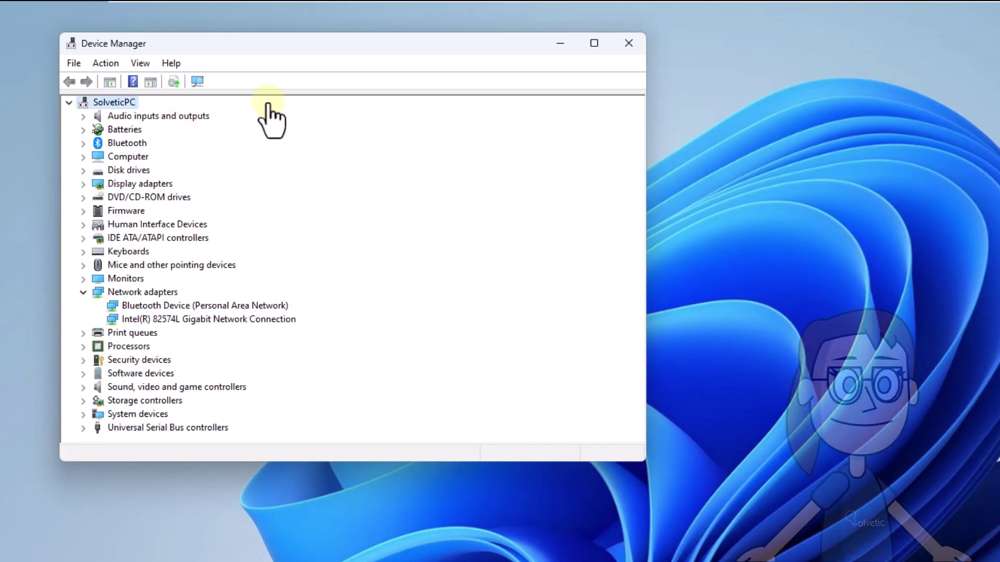
- Scan for hardware changes to reinstall the wireless adapter, and close Device Manager
{"action": "left_click", "coordinate": [106, 65]}
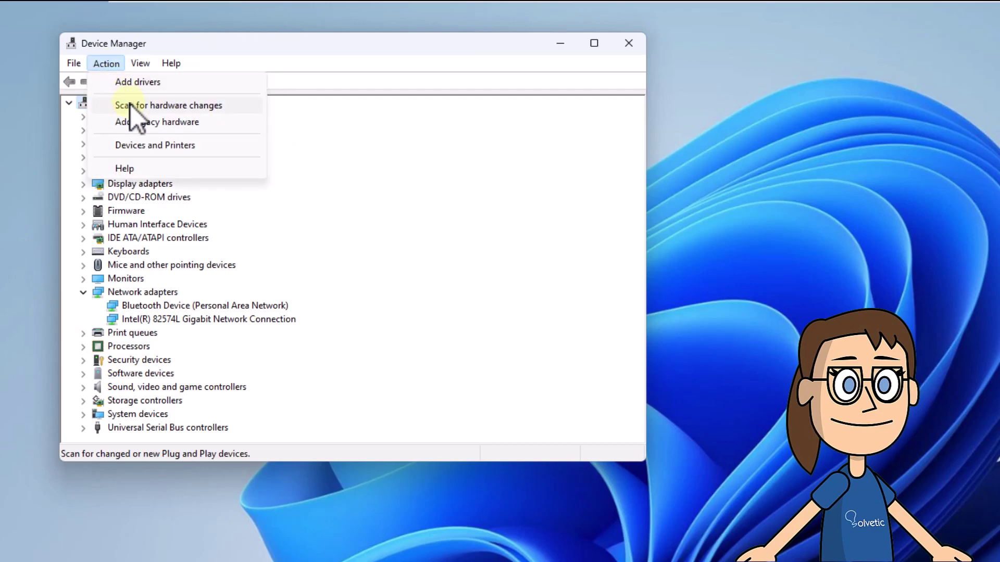
{"action": "left_click", "coordinate": [130, 104]}
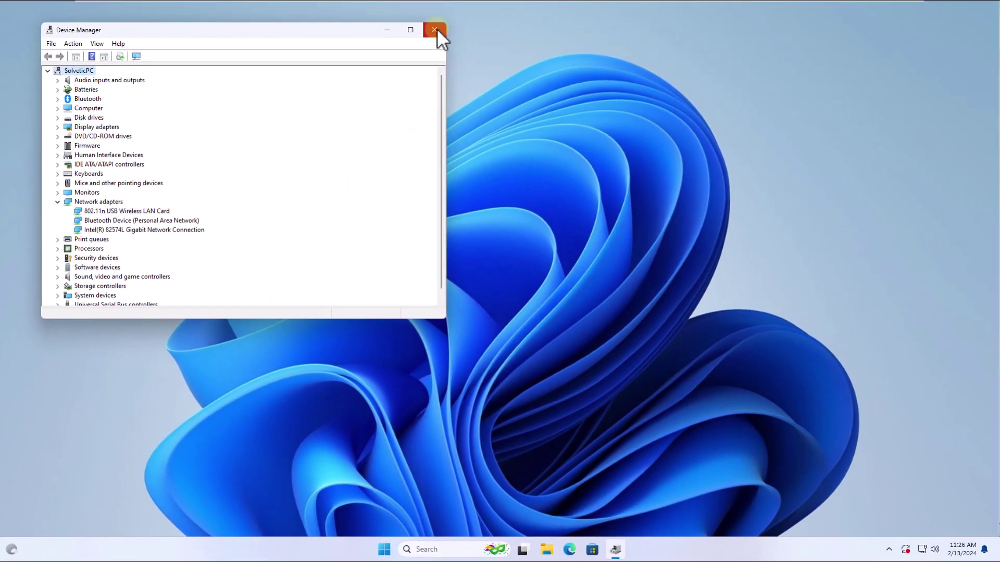
{"action": "left_click", "coordinate": [434, 29]}
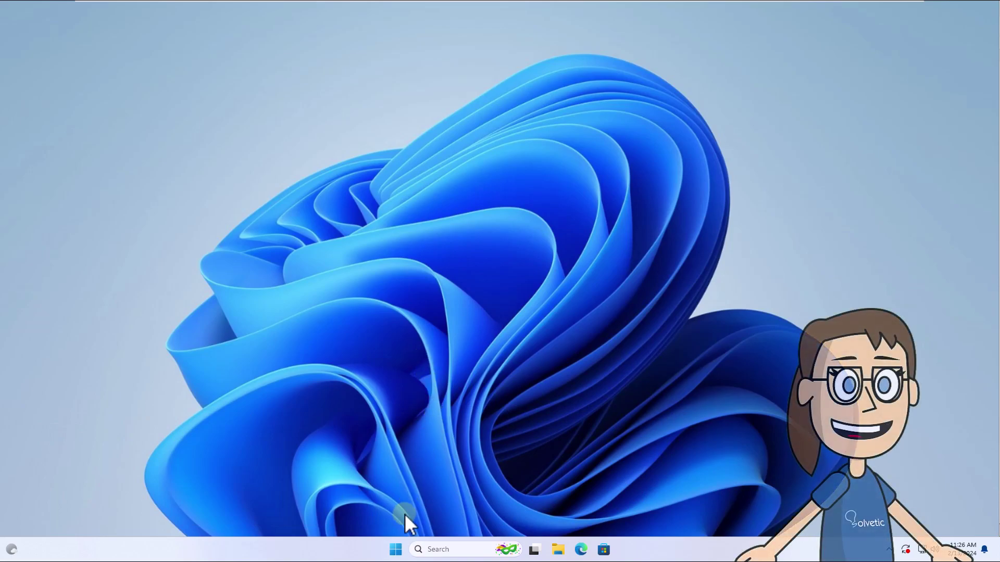
- Reopen Device Manager, run an automatic driver update search for the 802.11n USB Wireless LAN Card, and close the wizard and Device Manager
{"action": "right_click", "coordinate": [396, 549]}
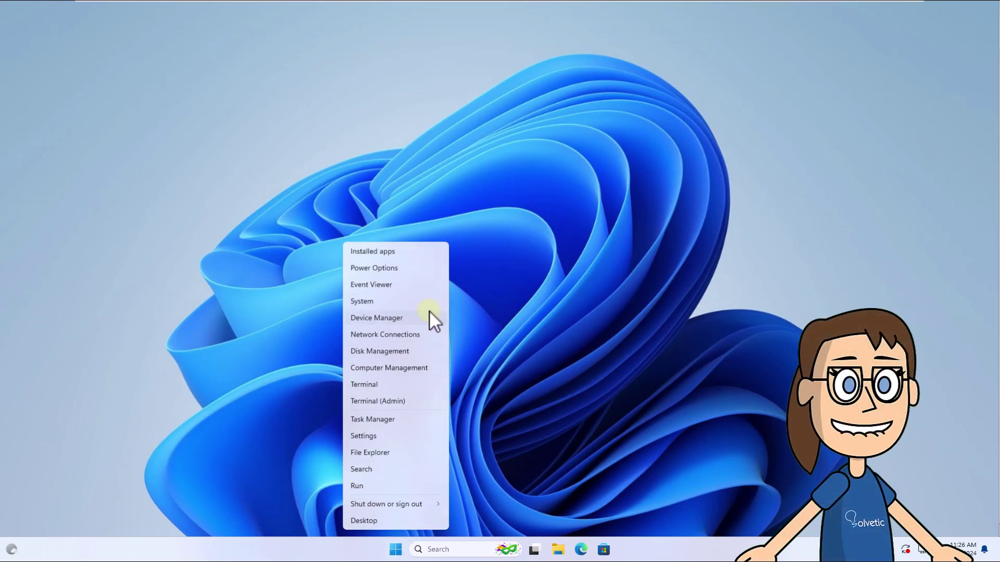
{"action": "left_click", "coordinate": [425, 316]}
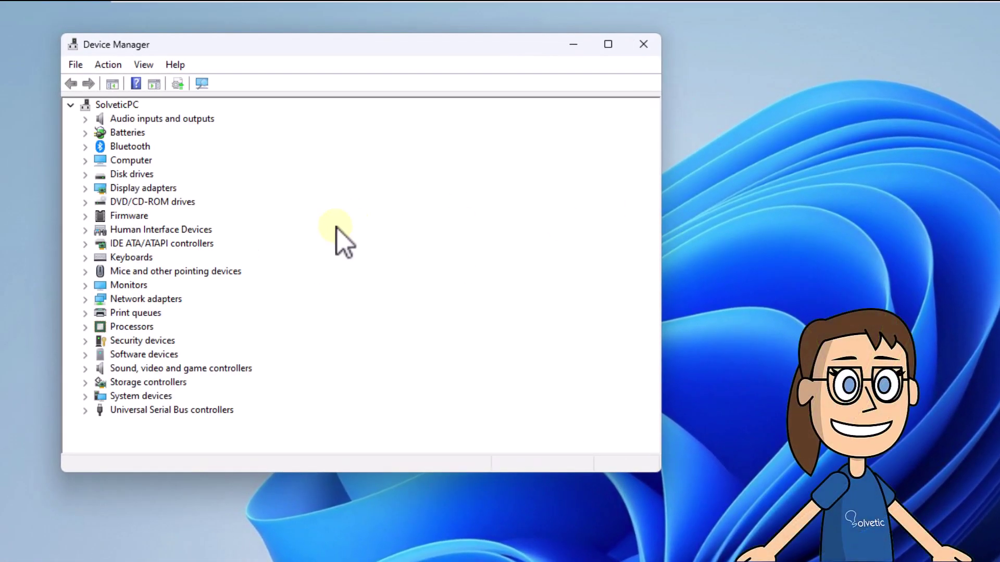
{"action": "left_click", "coordinate": [85, 299]}
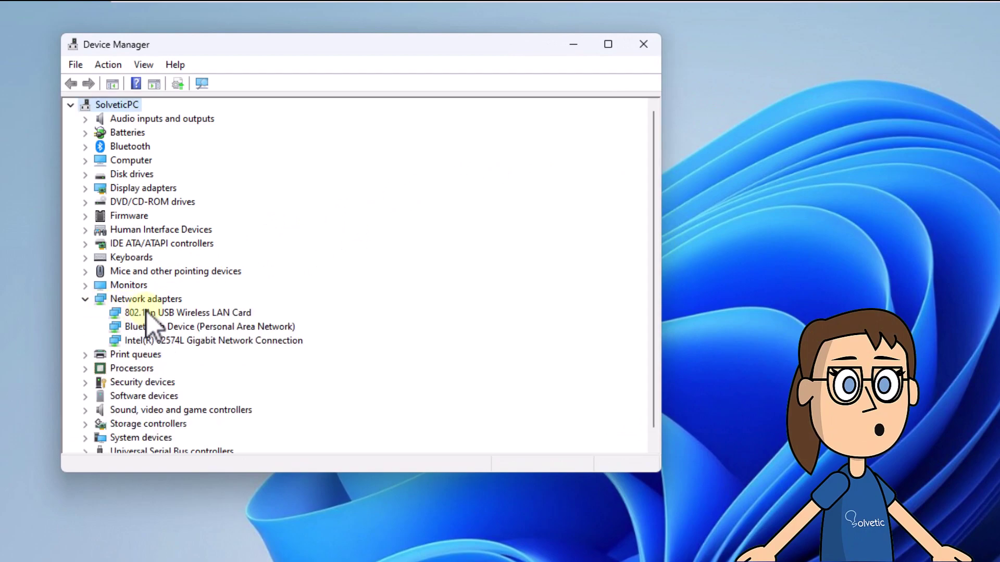
{"action": "left_click", "coordinate": [147, 313]}
{"action": "right_click", "coordinate": [152, 313]}
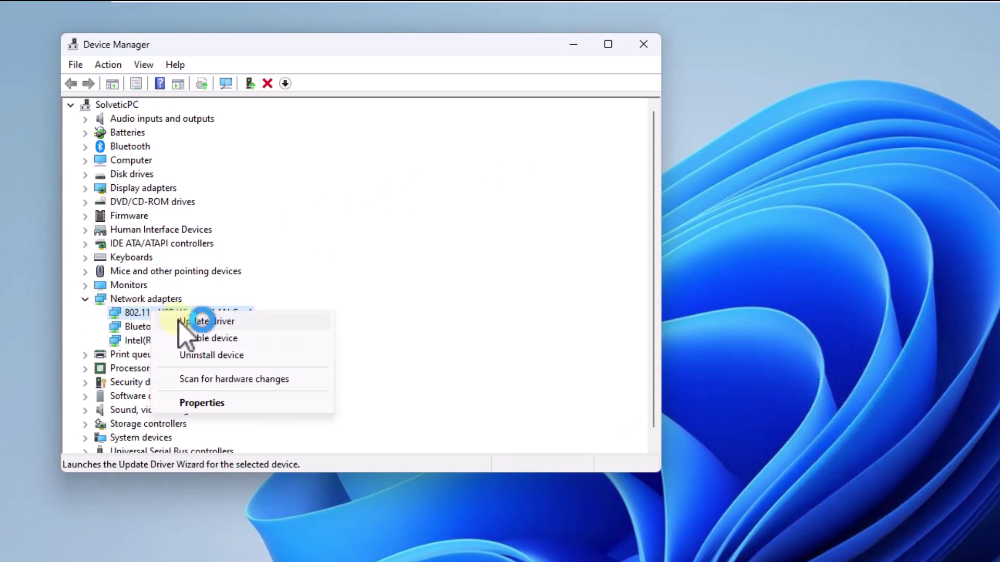
{"action": "left_click", "coordinate": [180, 321]}
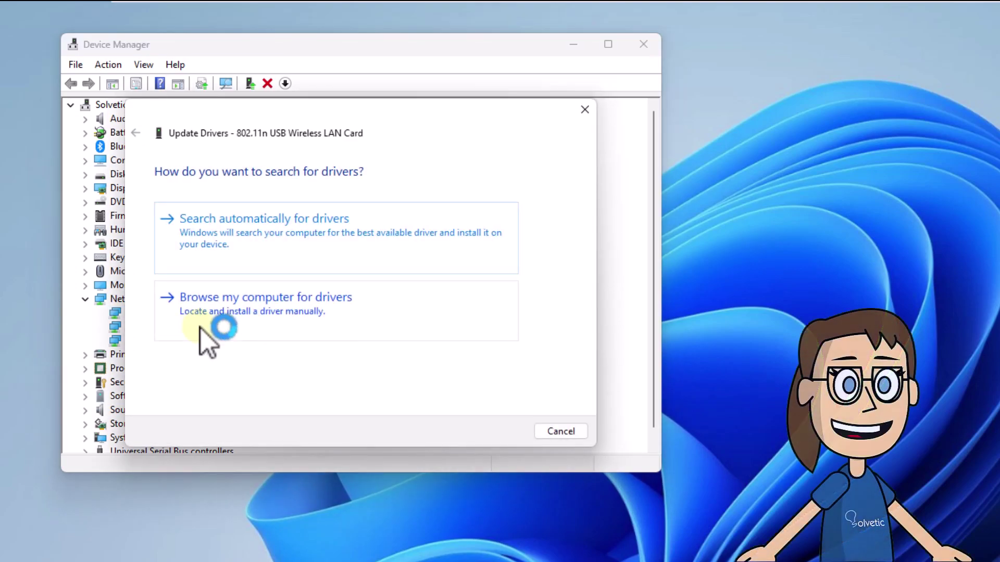
{"action": "left_click", "coordinate": [358, 250]}
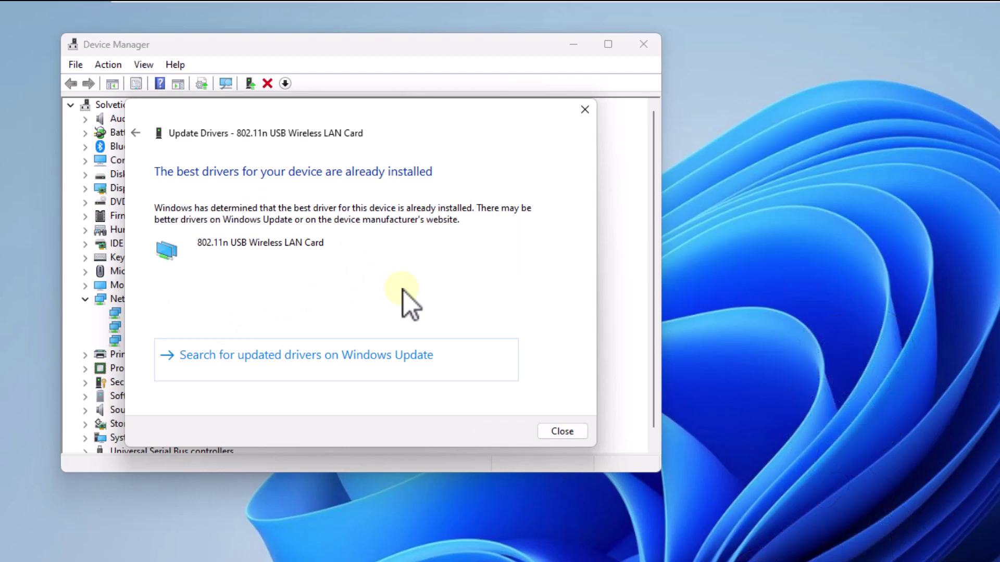
{"action": "left_click", "coordinate": [562, 431]}
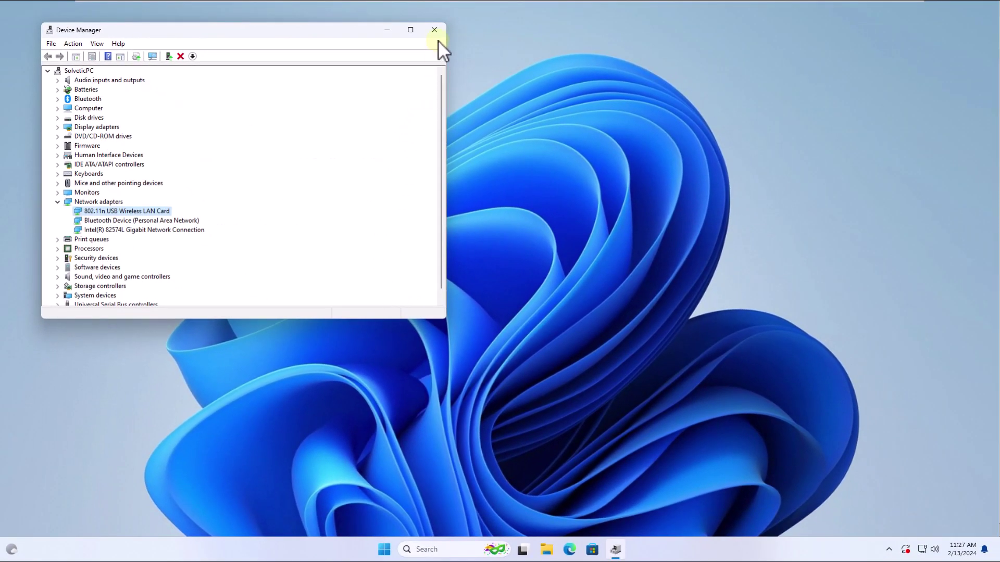
{"action": "left_click", "coordinate": [437, 37]}
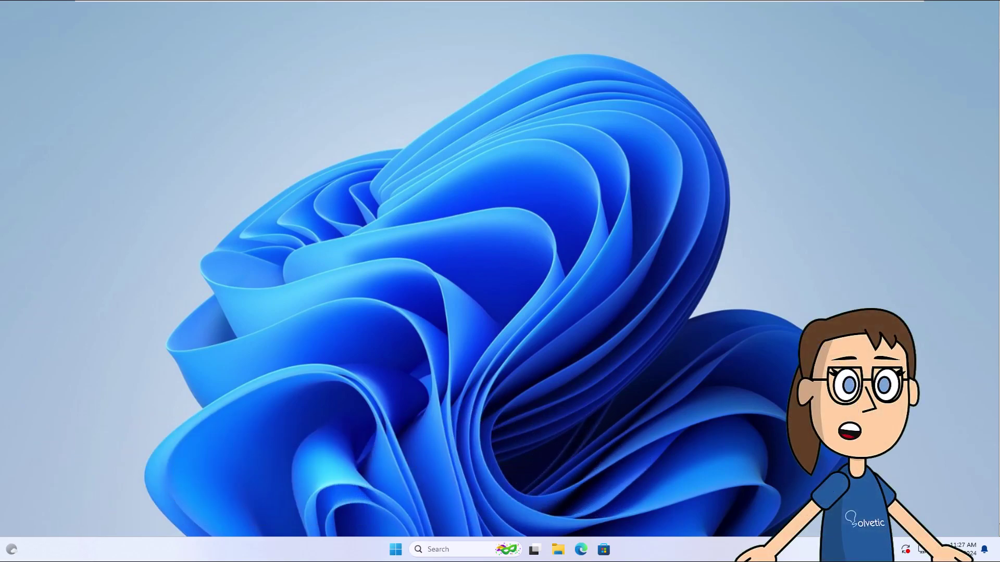
- Search Windows for "services" and open the Services app
{"action": "left_click", "coordinate": [474, 550]}
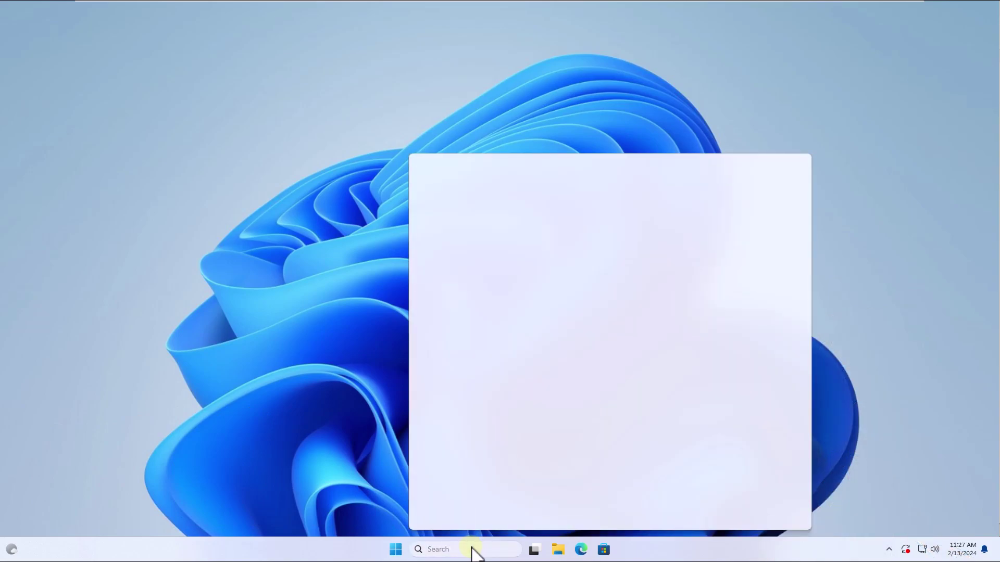
{"action": "type", "text": "ices"}
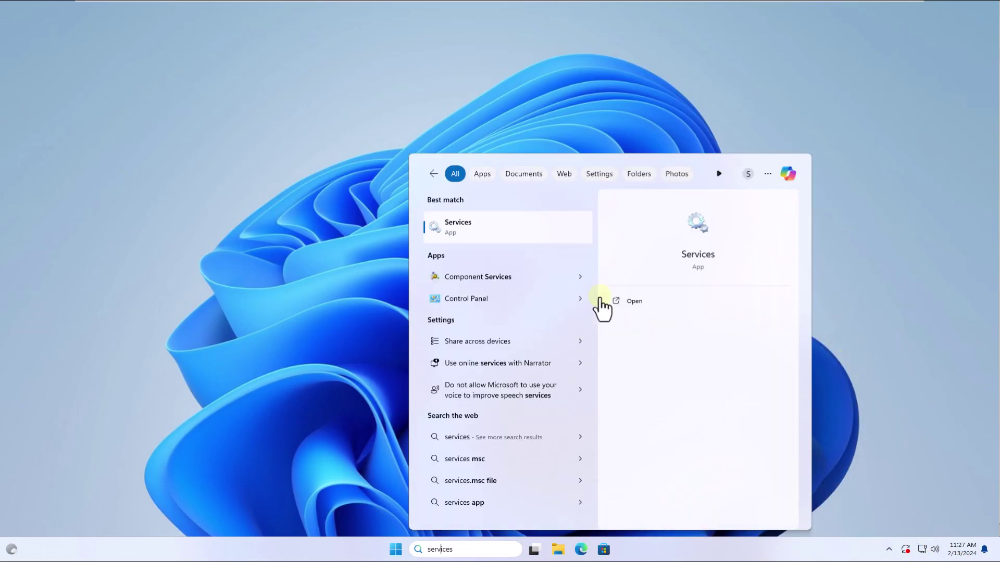
{"action": "left_click", "coordinate": [532, 238]}
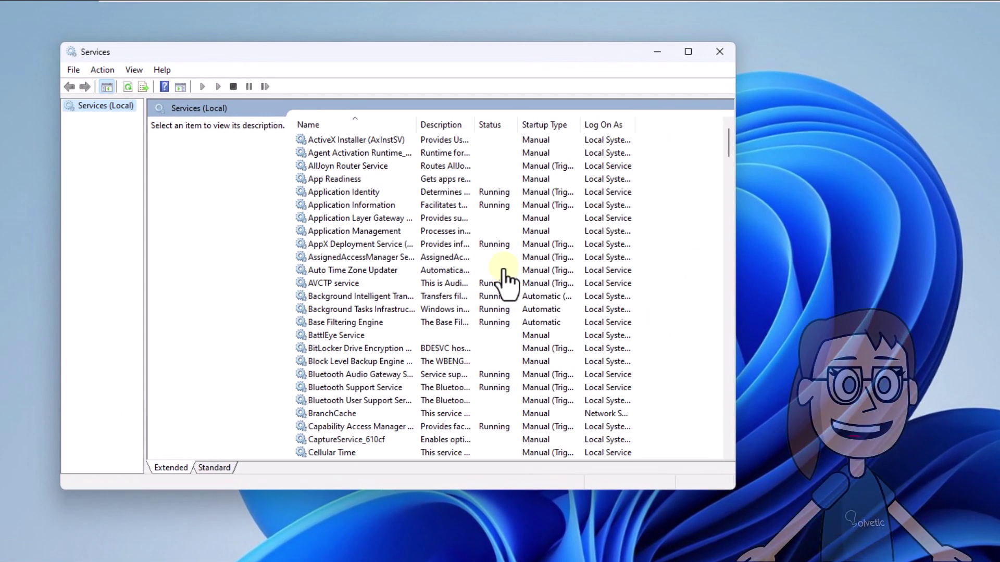
- Find the WLAN AutoConfig service, check its startup type and status in its properties, and dismiss the dialog
{"action": "left_click", "coordinate": [410, 304]}
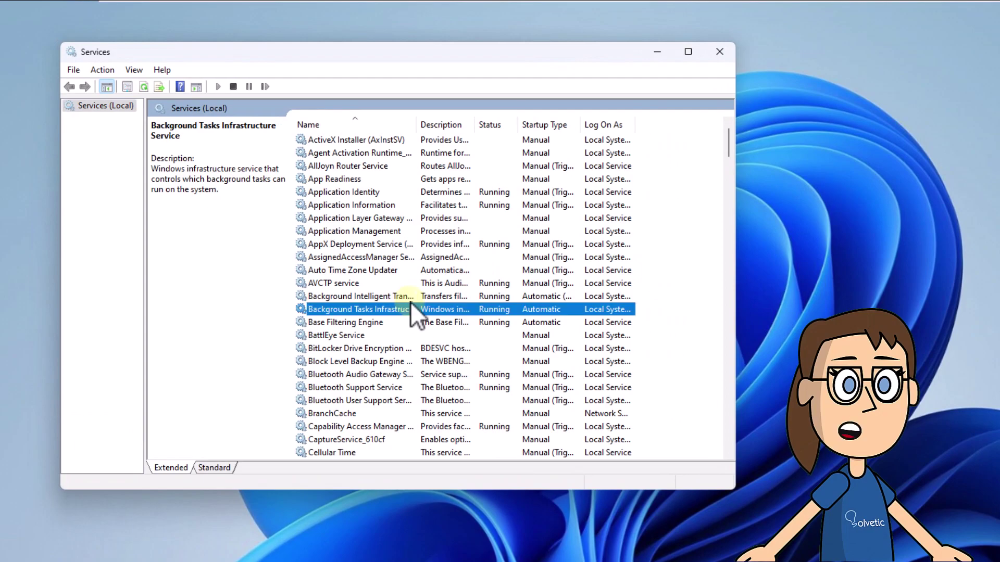
{"action": "type", "text": "wlan"}
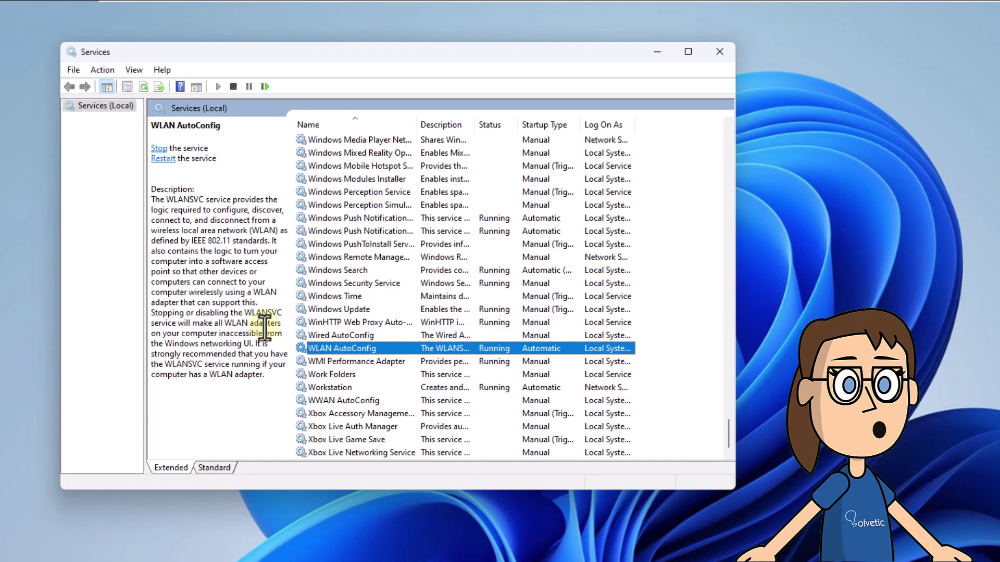
{"action": "double_click", "coordinate": [384, 348]}
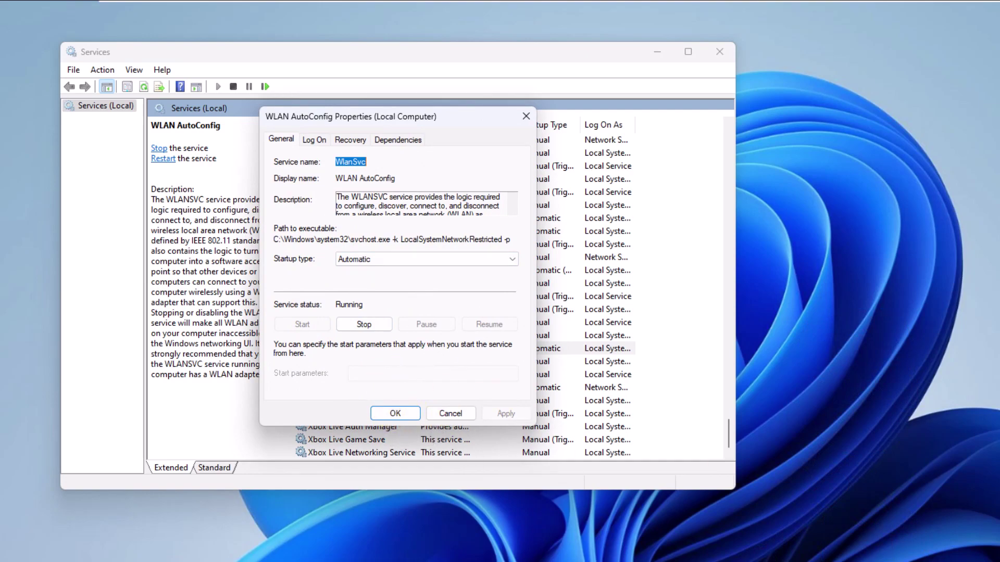
{"action": "key", "text": "Escape"}
- Set the WWAN AutoConfig service's startup type to Automatic, start the service and apply the changes
{"action": "left_click", "coordinate": [373, 402]}
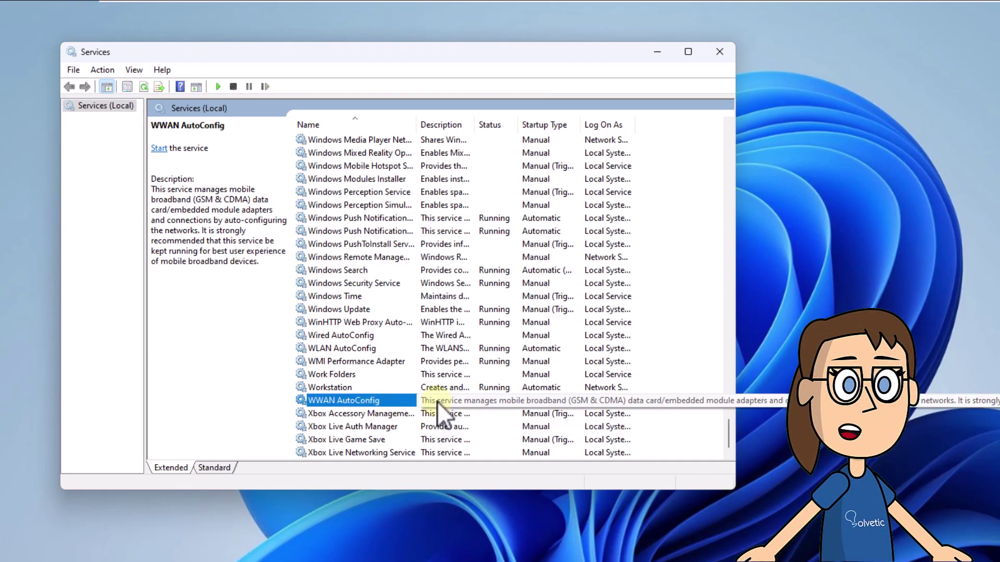
{"action": "double_click", "coordinate": [437, 401]}
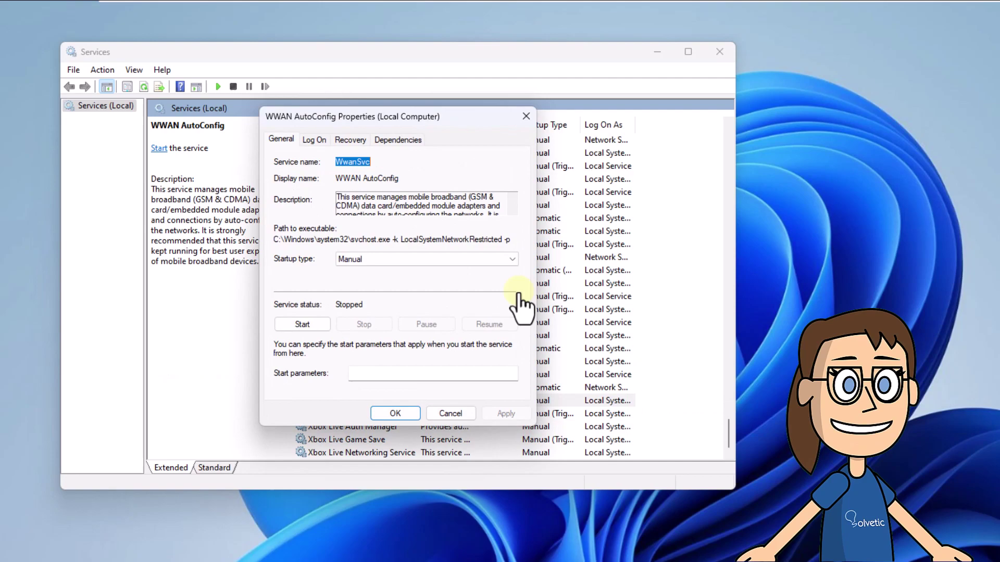
{"action": "left_click", "coordinate": [423, 259]}
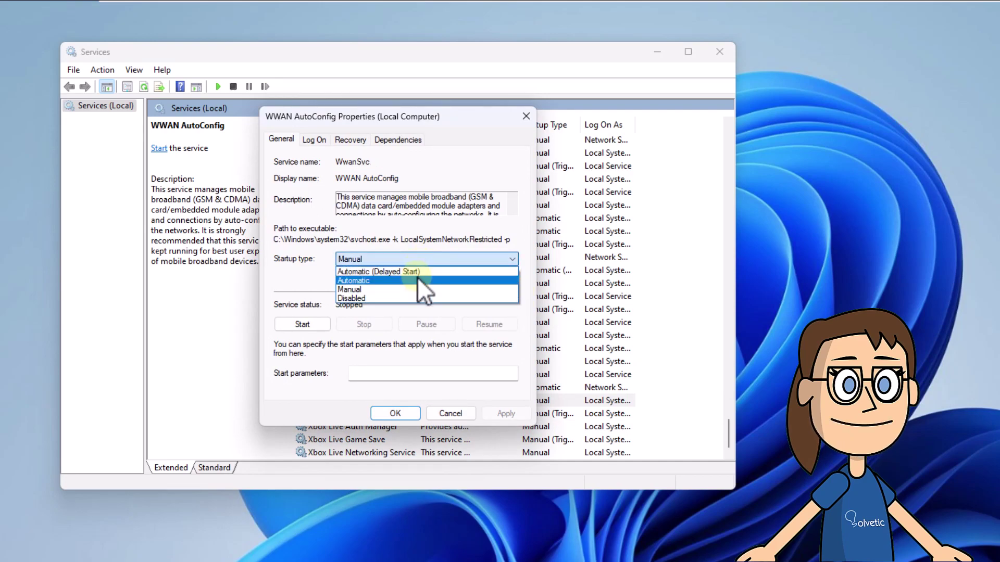
{"action": "left_click", "coordinate": [418, 279]}
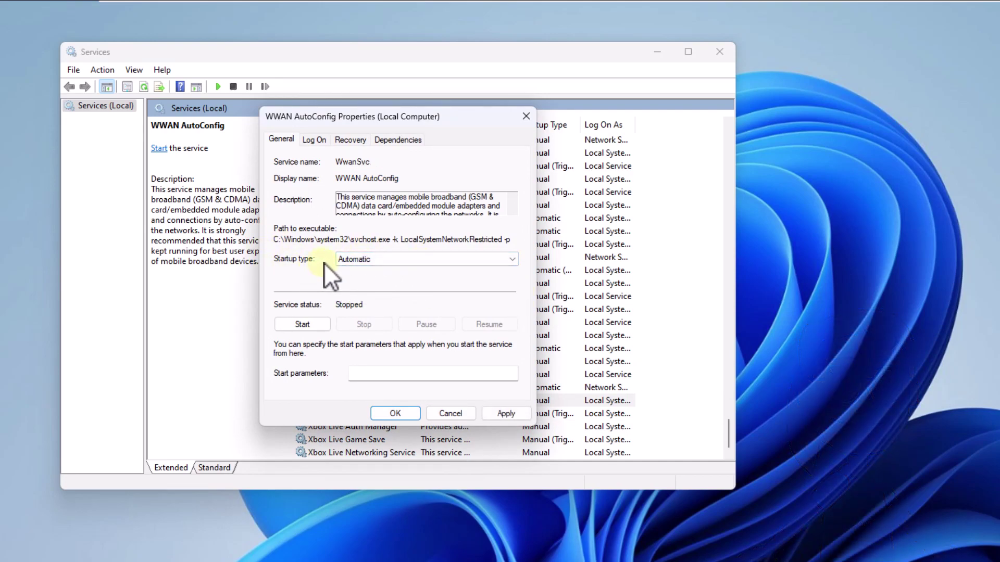
{"action": "left_click", "coordinate": [302, 323]}
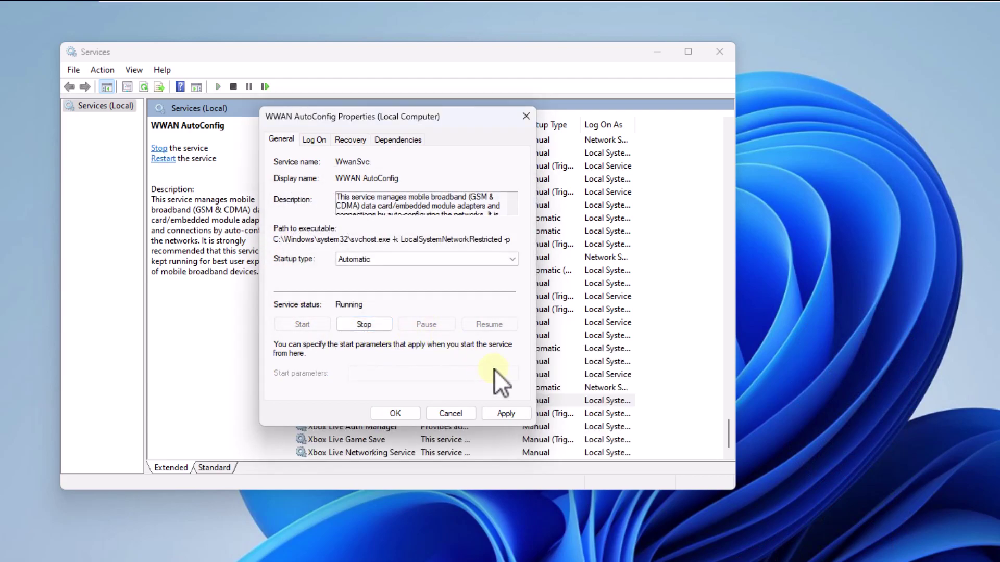
{"action": "left_click", "coordinate": [513, 411]}
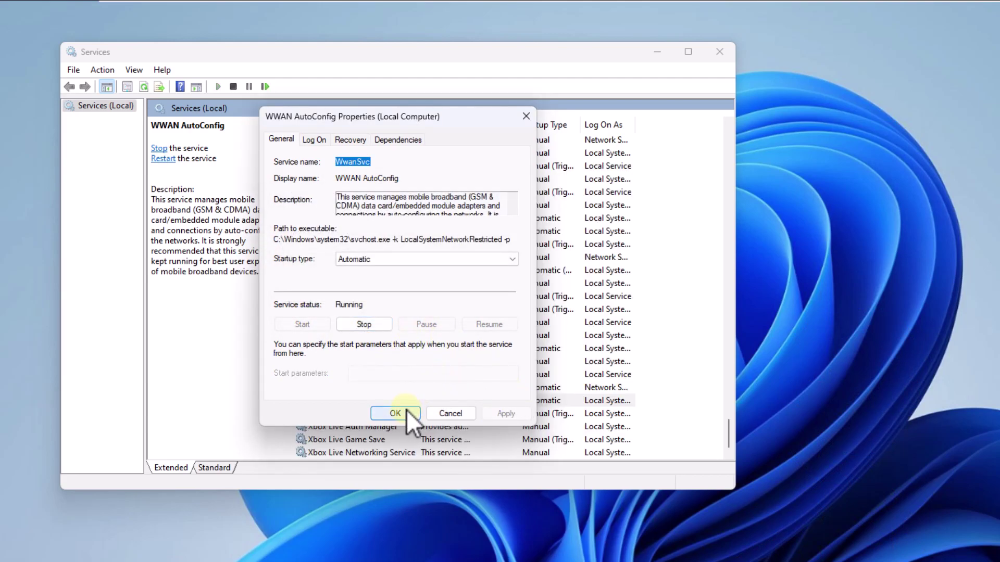
{"action": "left_click", "coordinate": [406, 411]}
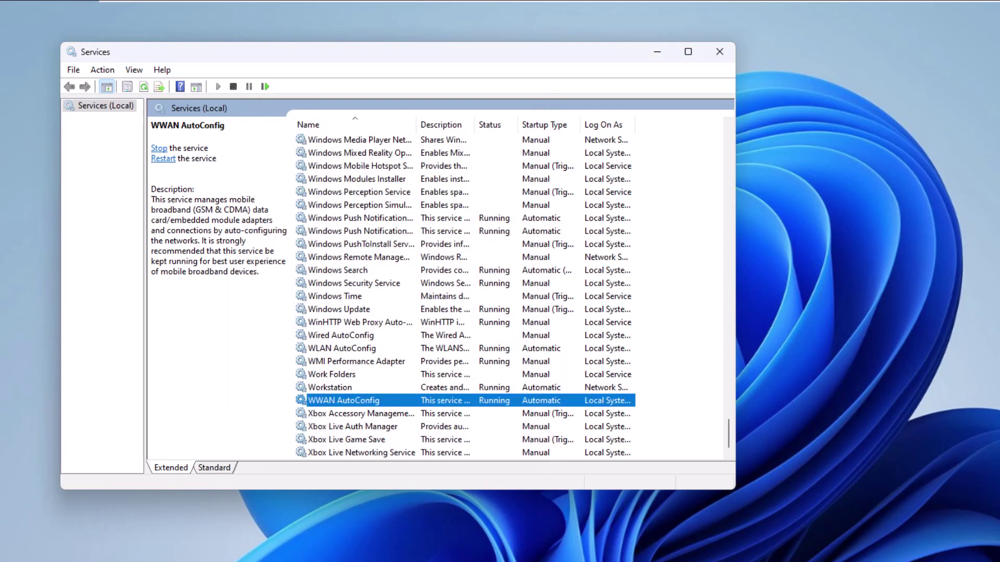
- Start the Wi-Fi Direct Services Connection Manager Service and close the Services window
{"action": "left_click", "coordinate": [365, 324]}
{"action": "scroll", "coordinate": [369, 314], "scroll_direction": "up", "scroll_amount": 4}
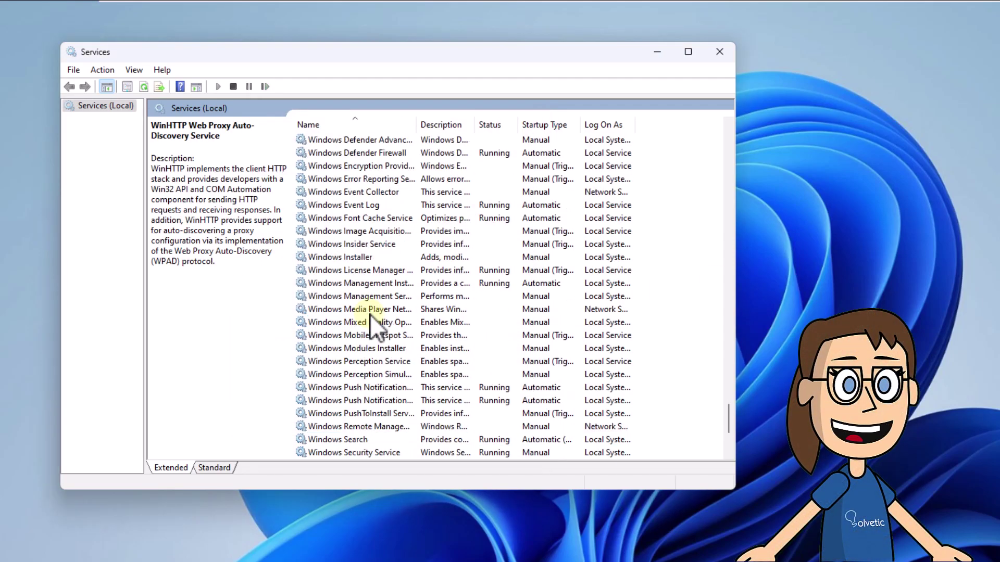
{"action": "scroll", "coordinate": [369, 314], "scroll_direction": "up", "scroll_amount": 6}
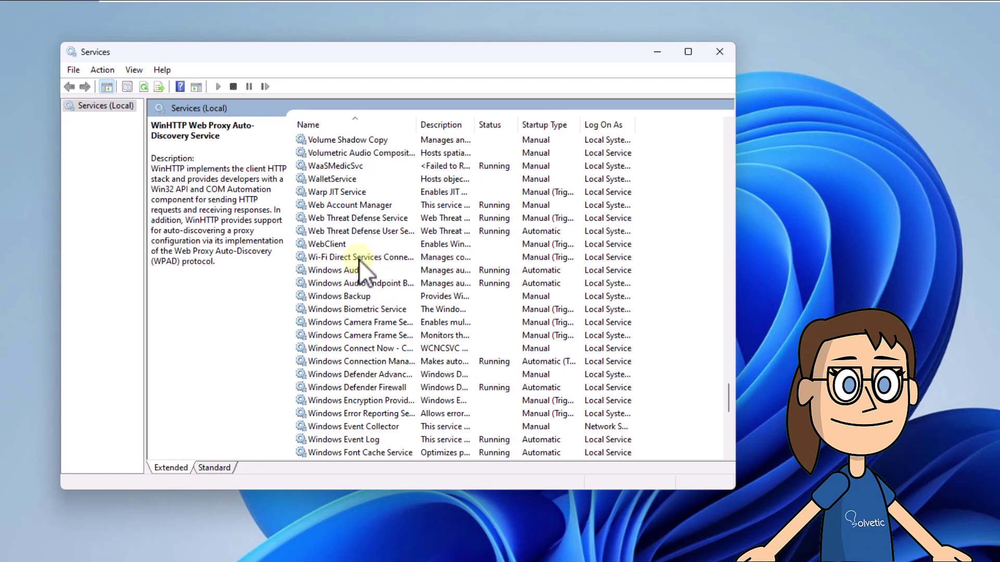
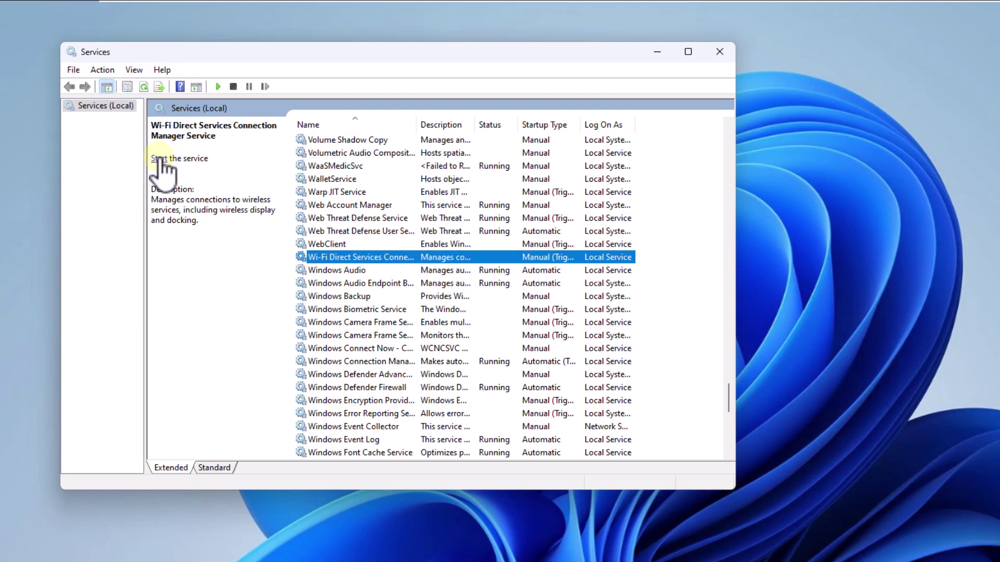
{"action": "left_click", "coordinate": [159, 159]}
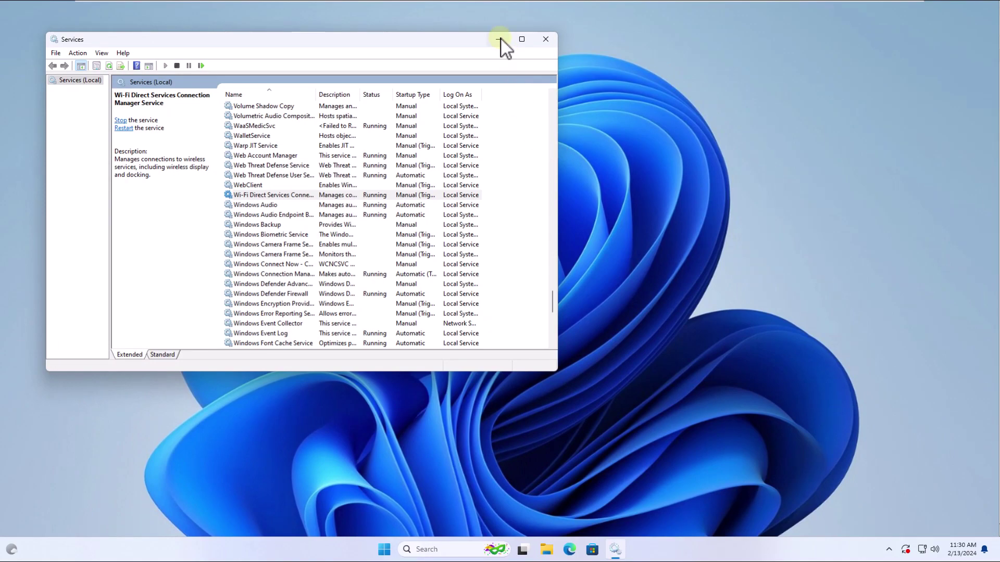
{"action": "left_click", "coordinate": [499, 39]}
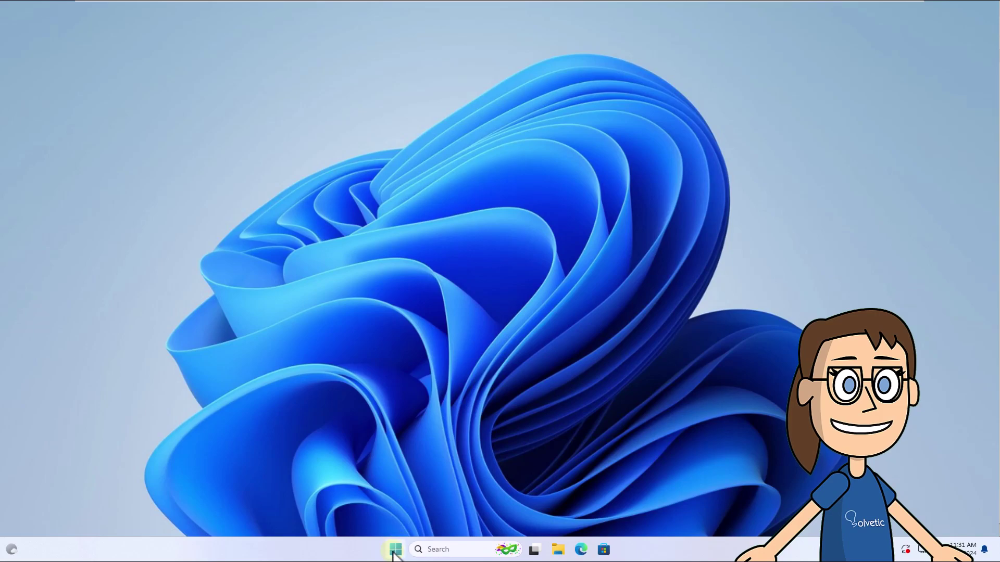
- Open Terminal with administrator rights, allow the elevation, and run "netsh winsock reset"
{"action": "key", "text": "super+x"}
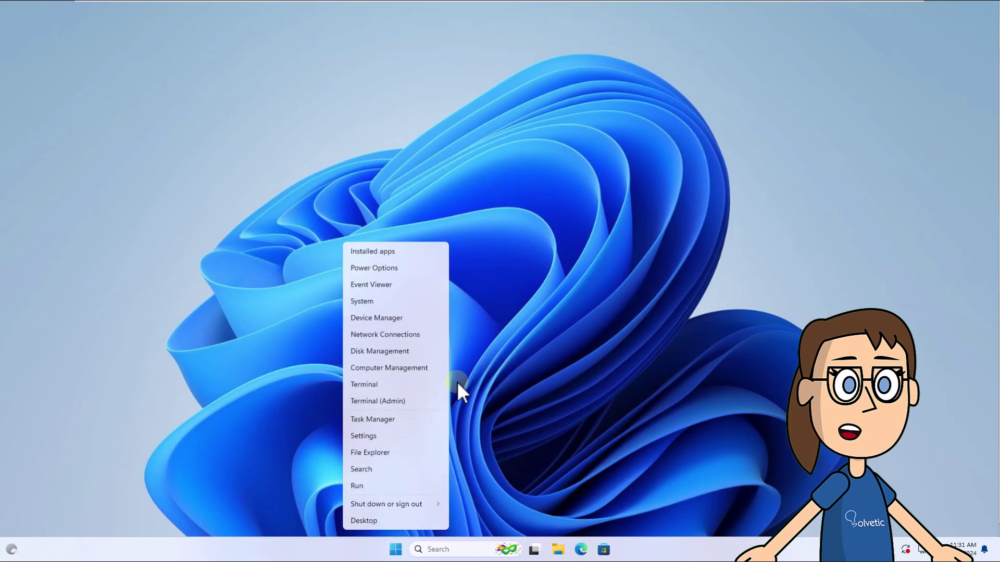
{"action": "left_click", "coordinate": [432, 401]}
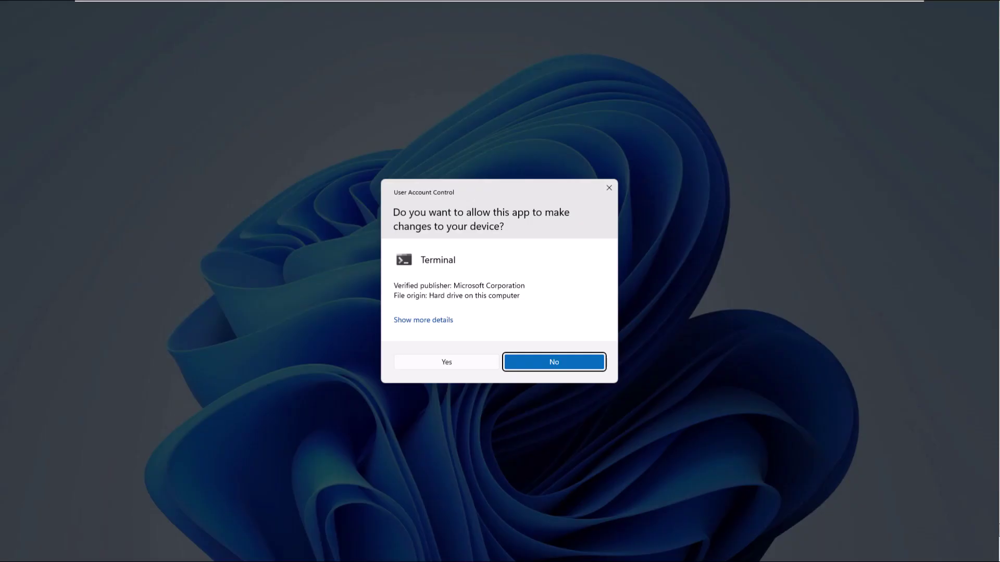
{"action": "left_click", "coordinate": [432, 362]}
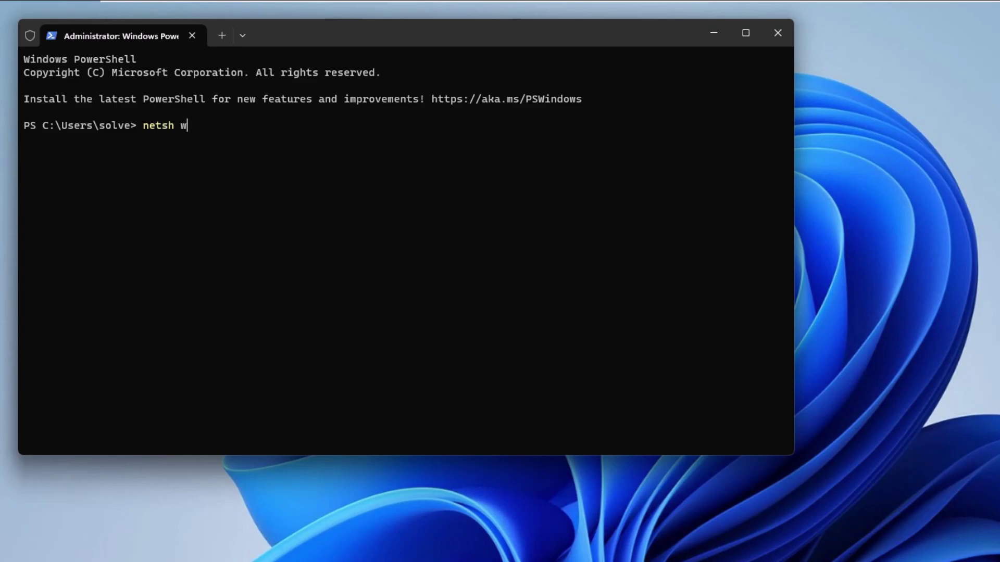
{"action": "type", "text": "sock reset"}
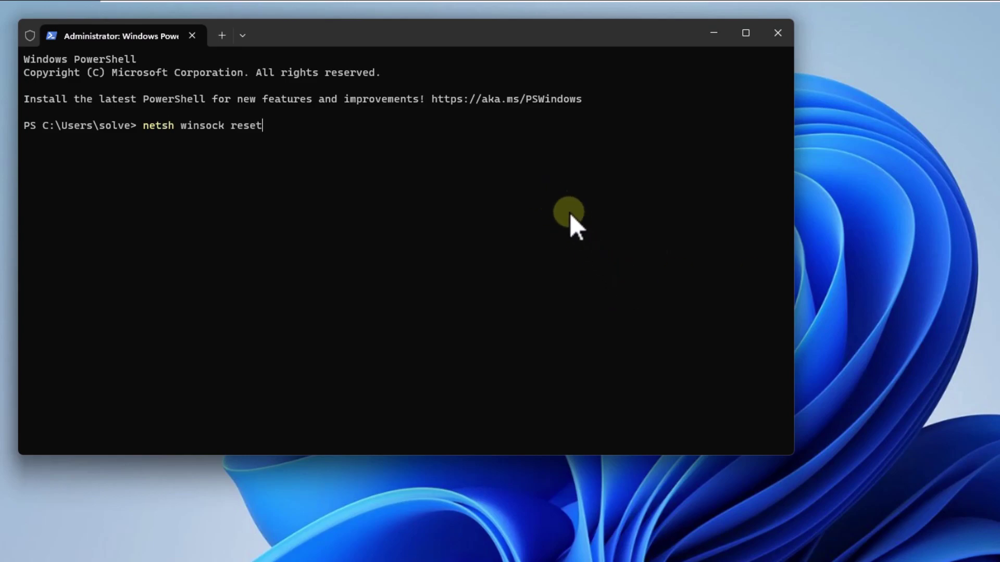
{"action": "key", "text": "Return"}
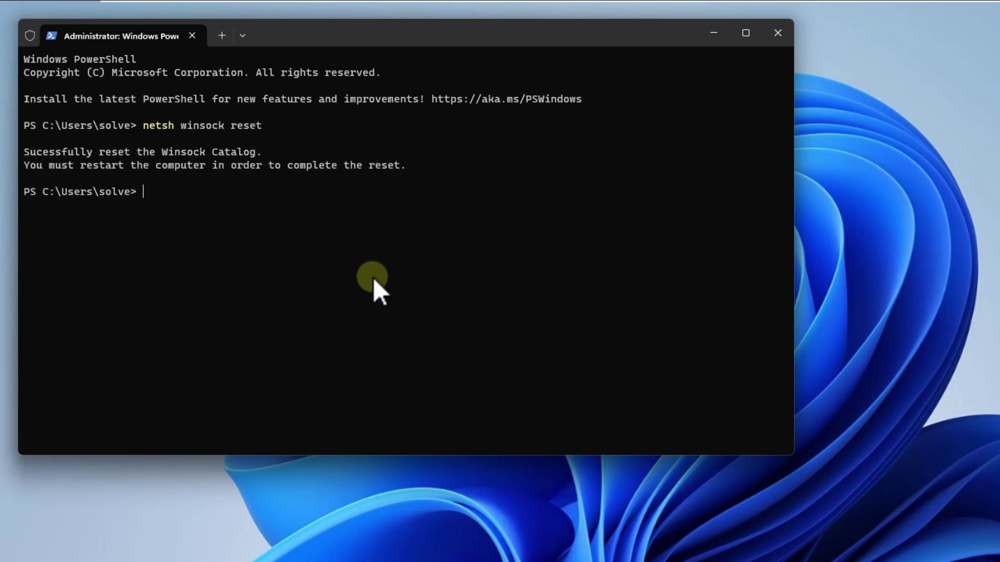
- Clear the terminal, run "netsh winsock reset catalog" and clear its output
{"action": "type", "text": "cls"}
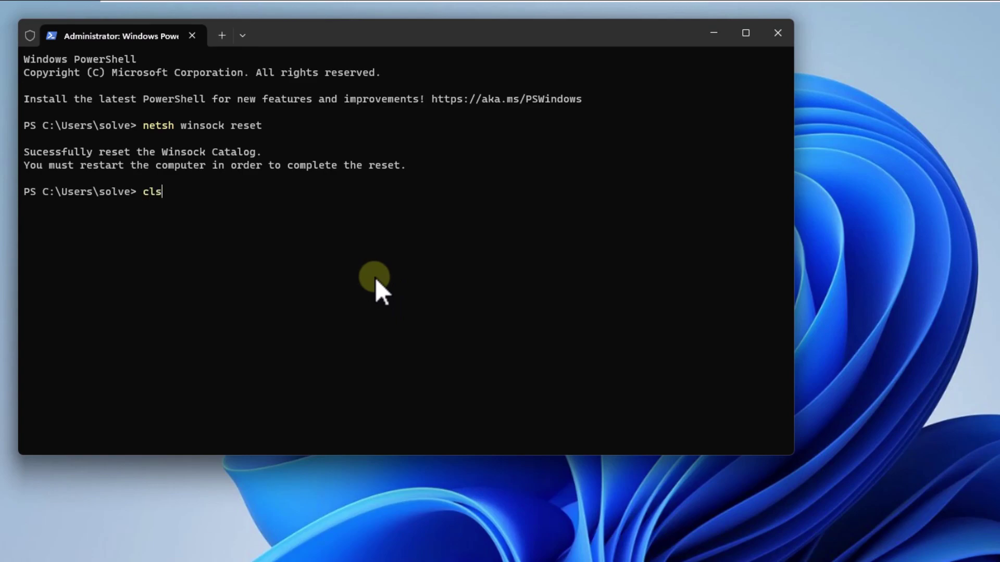
{"action": "key", "text": "Return"}
{"action": "type", "text": "net"}
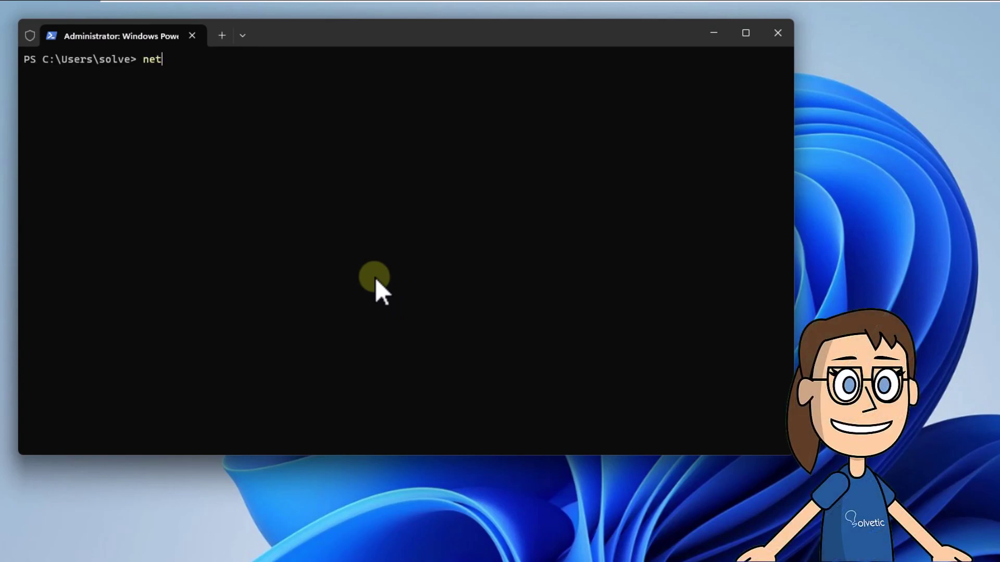
{"action": "type", "text": "sh w"}
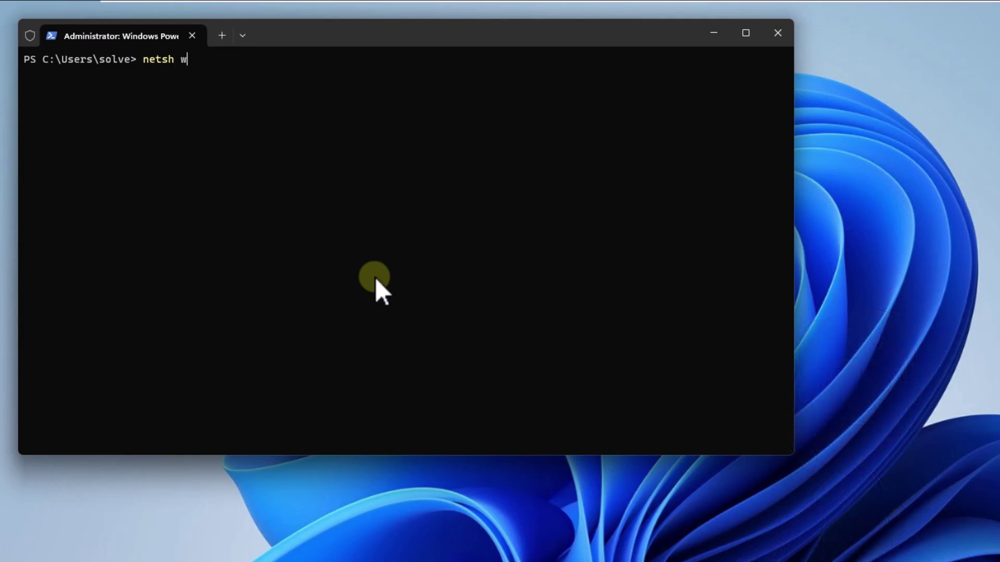
{"action": "type", "text": "insock"}
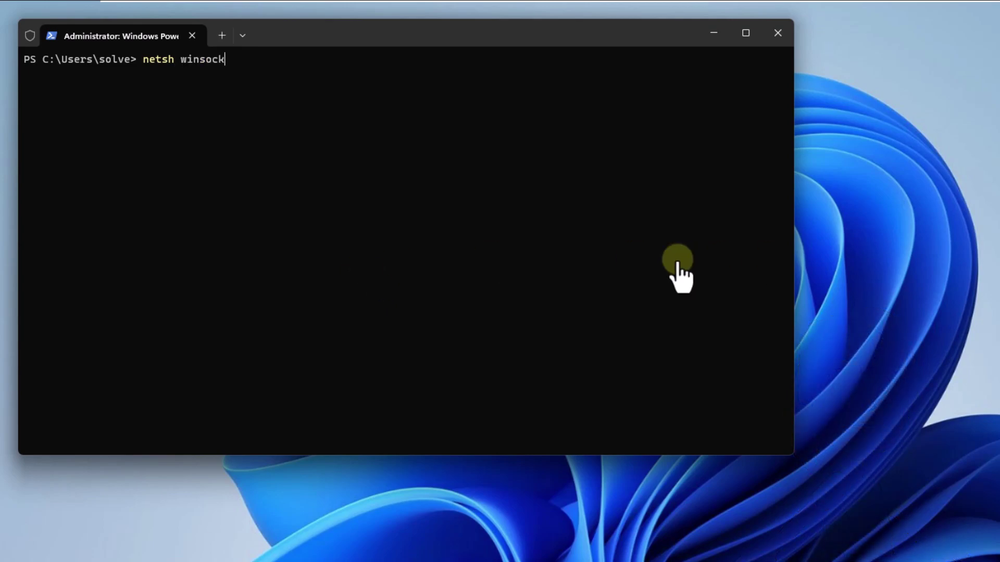
{"action": "type", "text": " reset ca"}
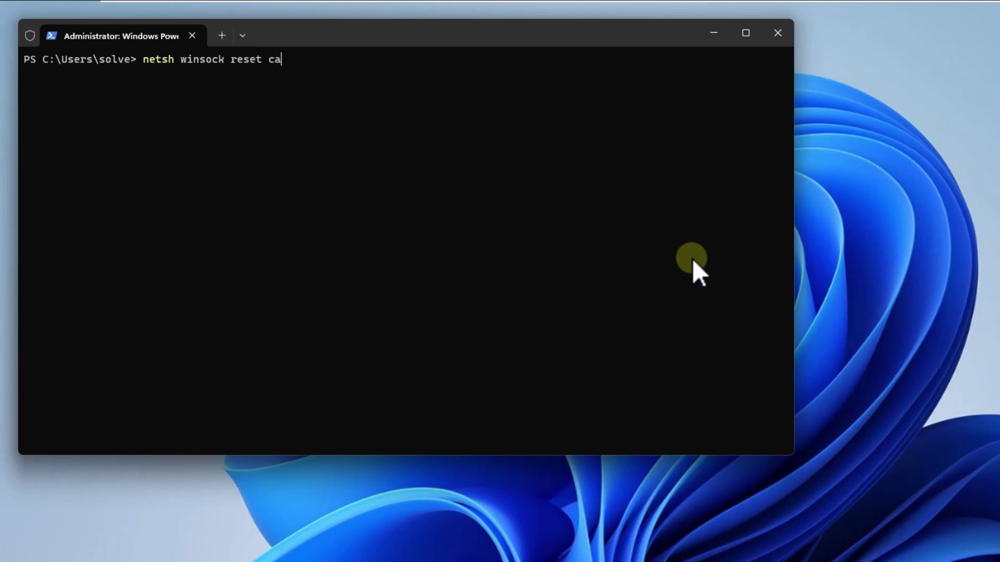
{"action": "type", "text": "talog"}
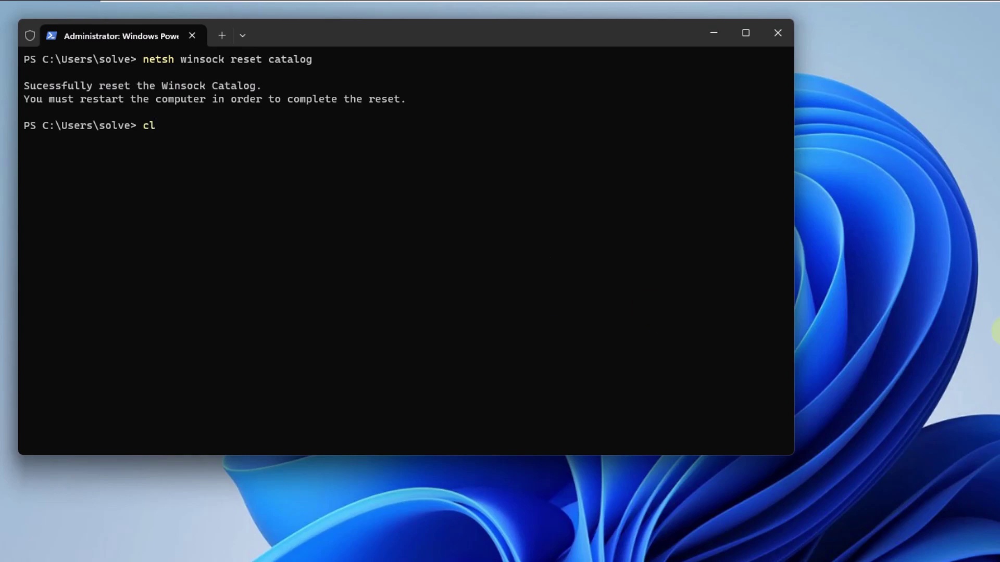
{"action": "key", "text": "Return"}
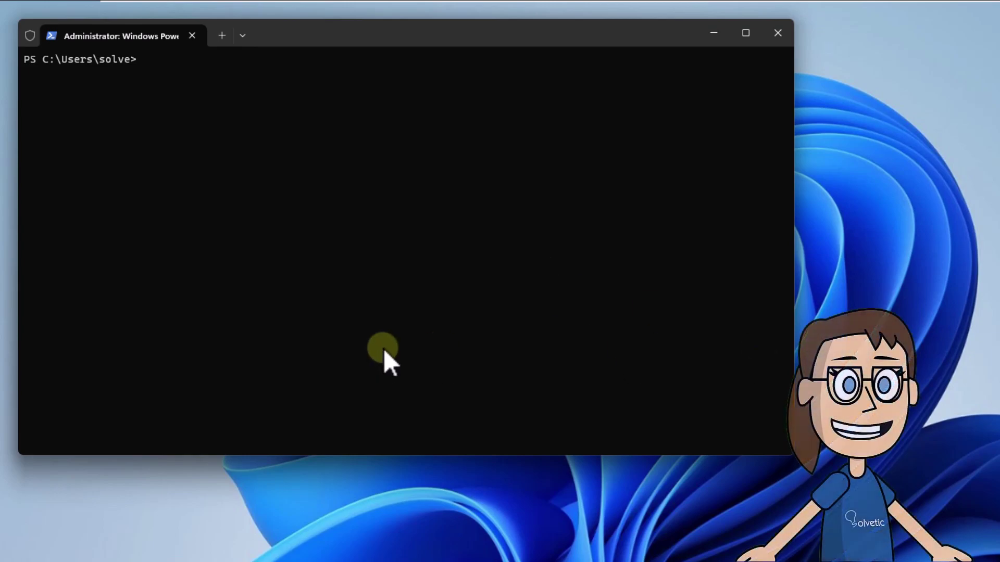
- Reset the IP stack with "netsh int ip reset resetlog.txt" and review the command's output
{"action": "type", "text": "netsh "}
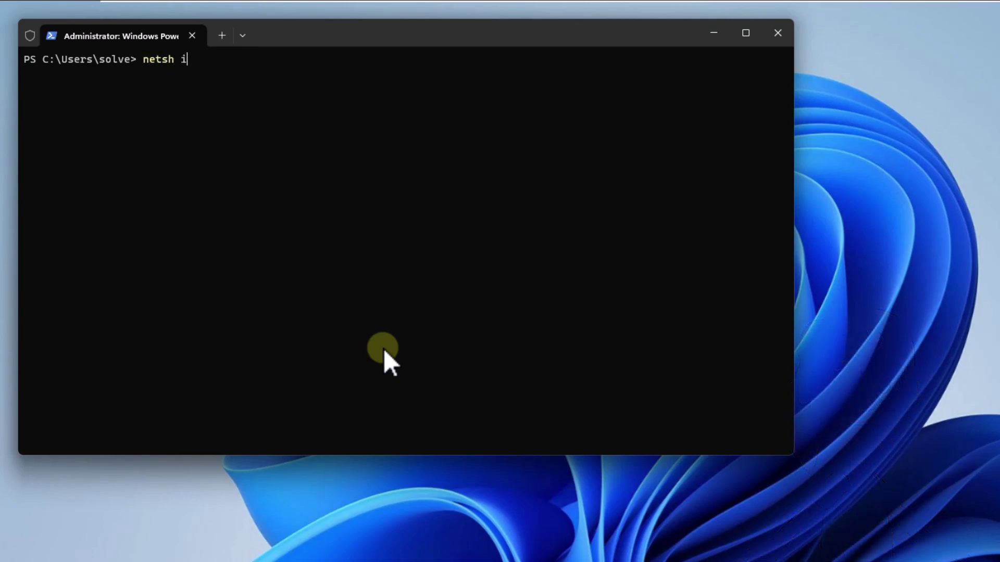
{"action": "type", "text": "int ip reset resetlog.txt"}
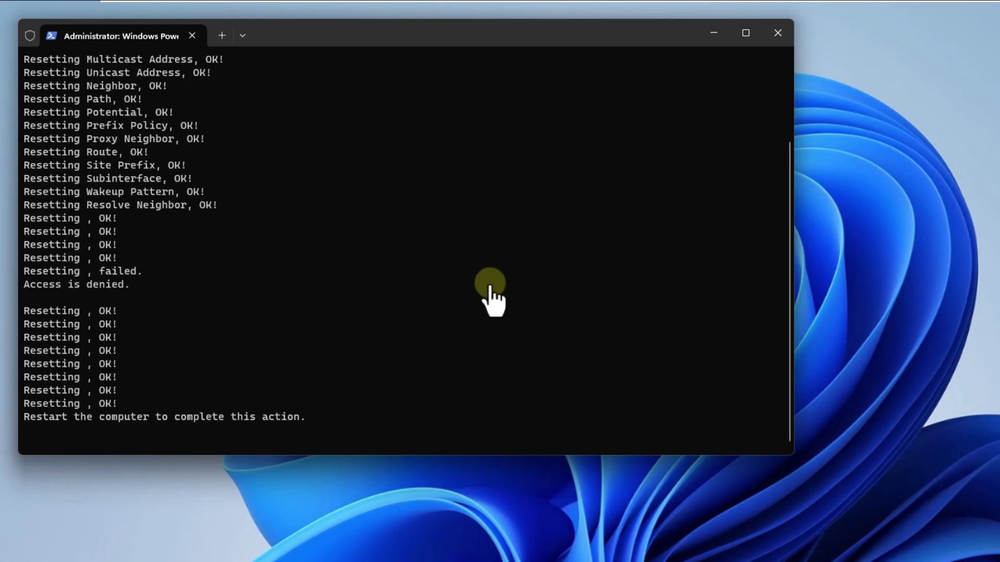
{"action": "scroll", "coordinate": [487, 299], "scroll_direction": "up", "scroll_amount": 3}
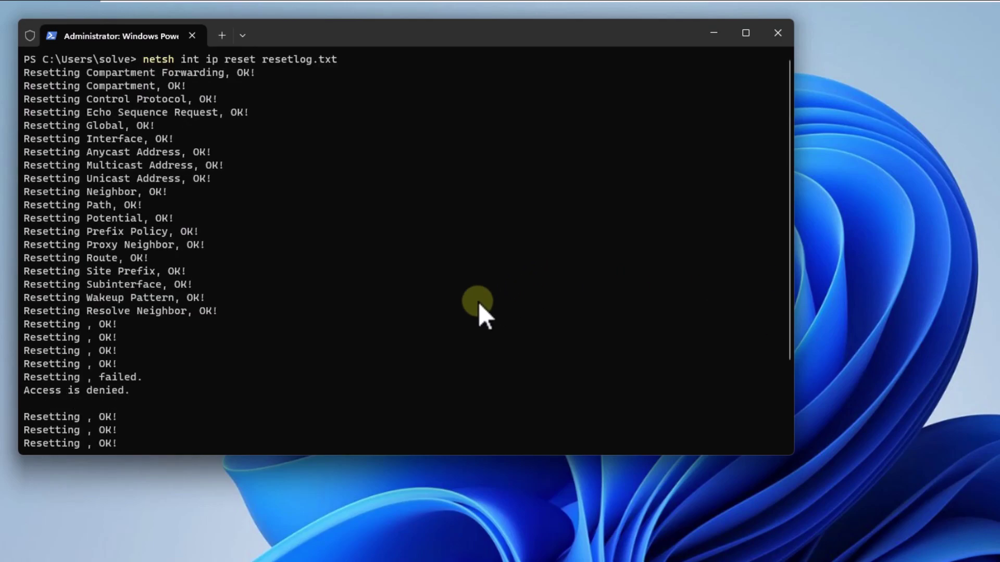
{"action": "scroll", "coordinate": [478, 301], "scroll_direction": "down", "scroll_amount": 3}
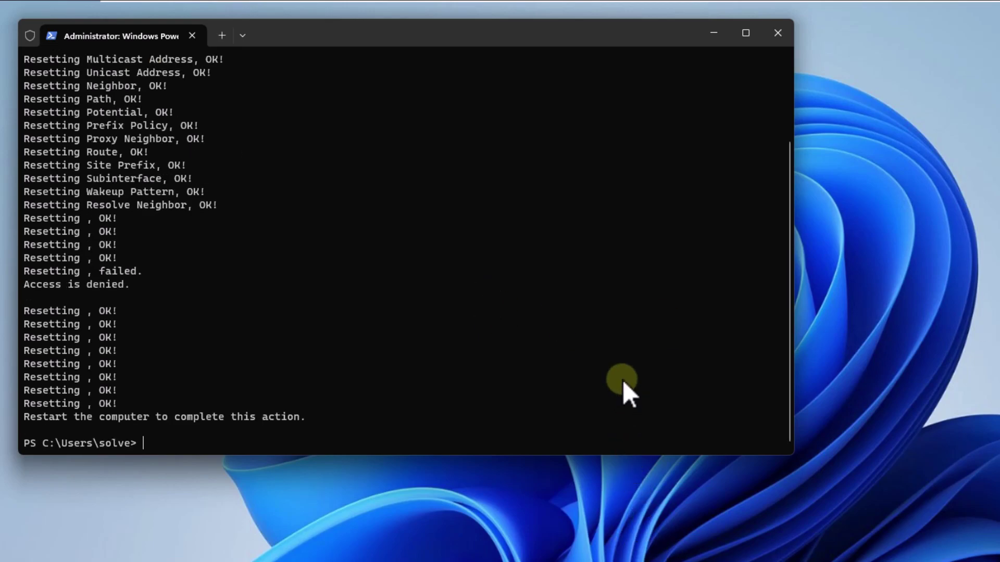
- Clear the terminal, flush the DNS resolver cache with "ipconfig /flushdns" and clear the output
{"action": "type", "text": "s"}
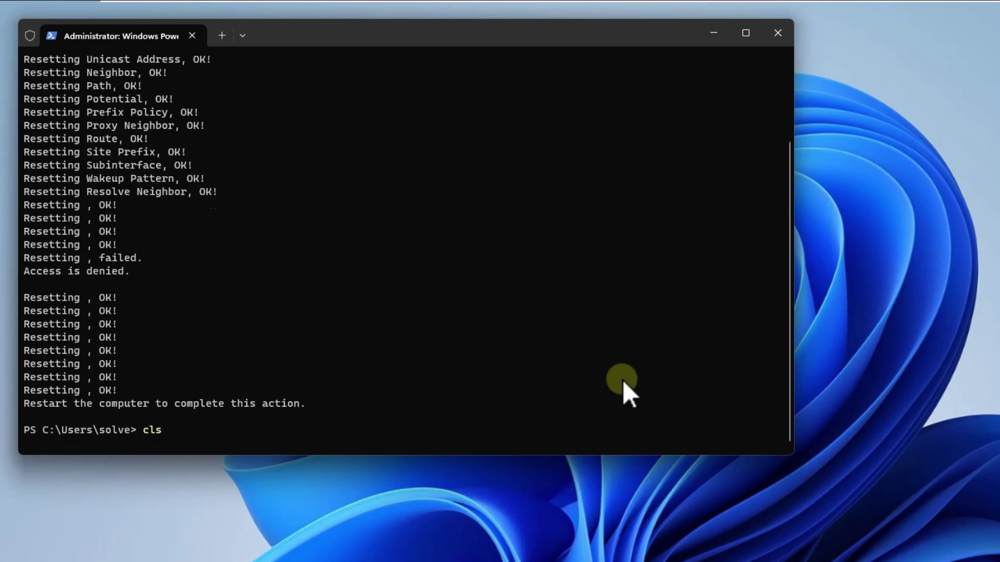
{"action": "key", "text": "Return"}
{"action": "type", "text": "ipcon"}
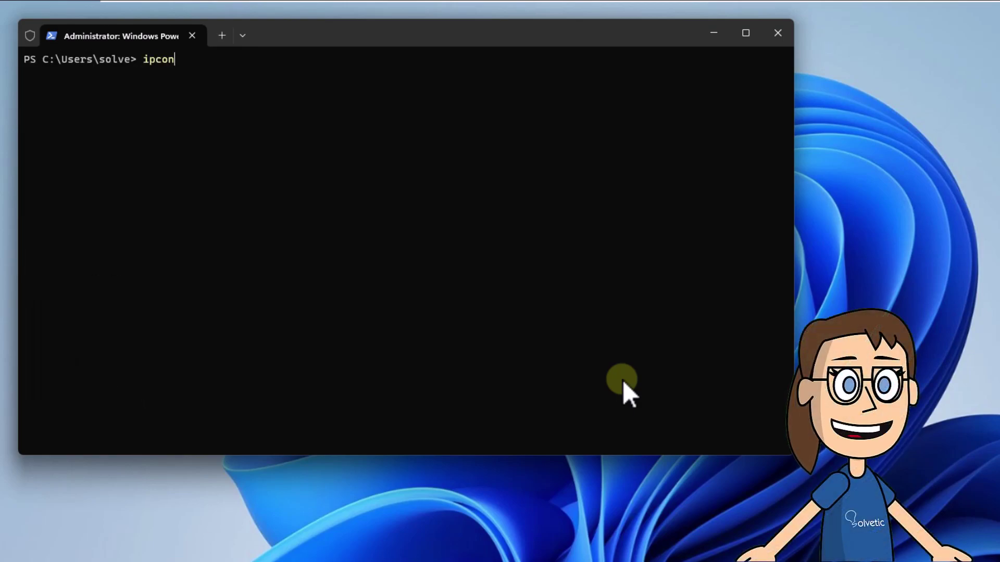
{"action": "type", "text": "fig /flushdns"}
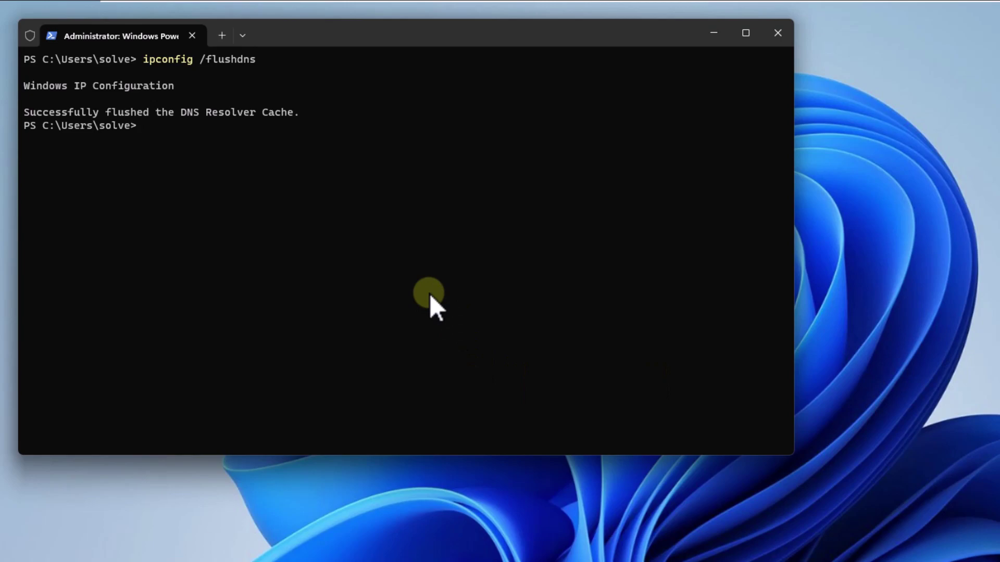
{"action": "type", "text": "cls"}
{"action": "key", "text": "Return"}
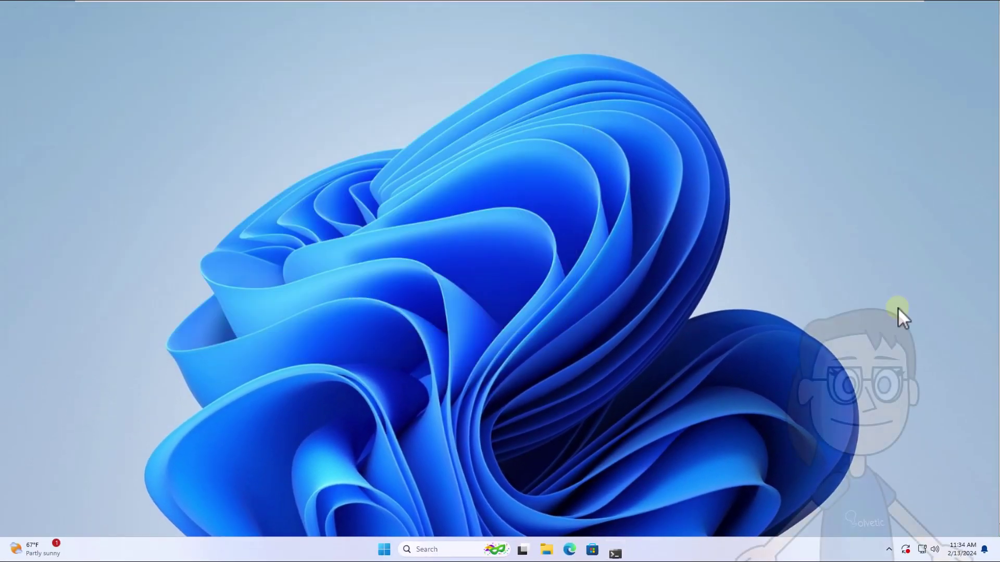
- Restart the computer to complete the network resets
{"action": "left_click", "coordinate": [396, 550]}
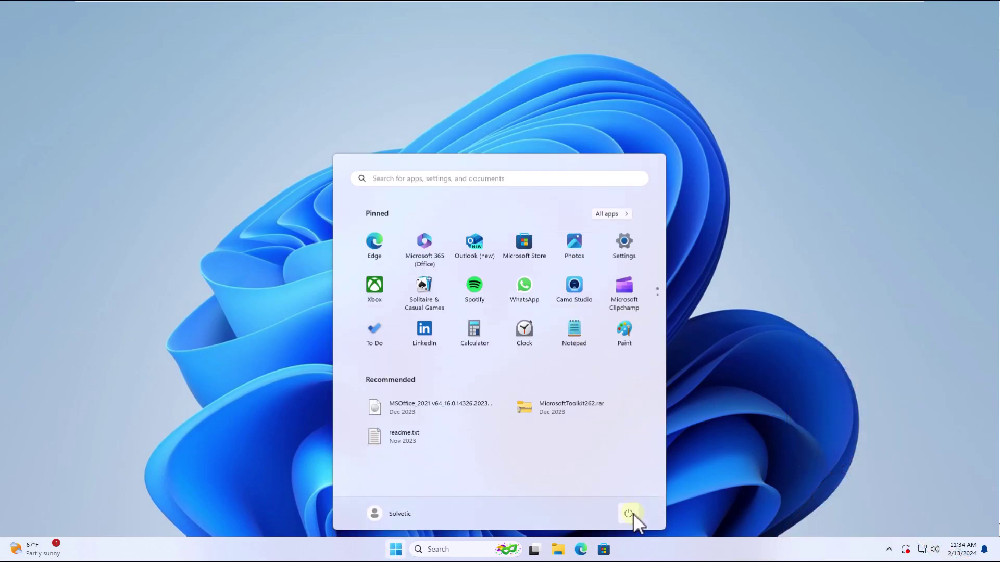
{"action": "left_click", "coordinate": [628, 513]}
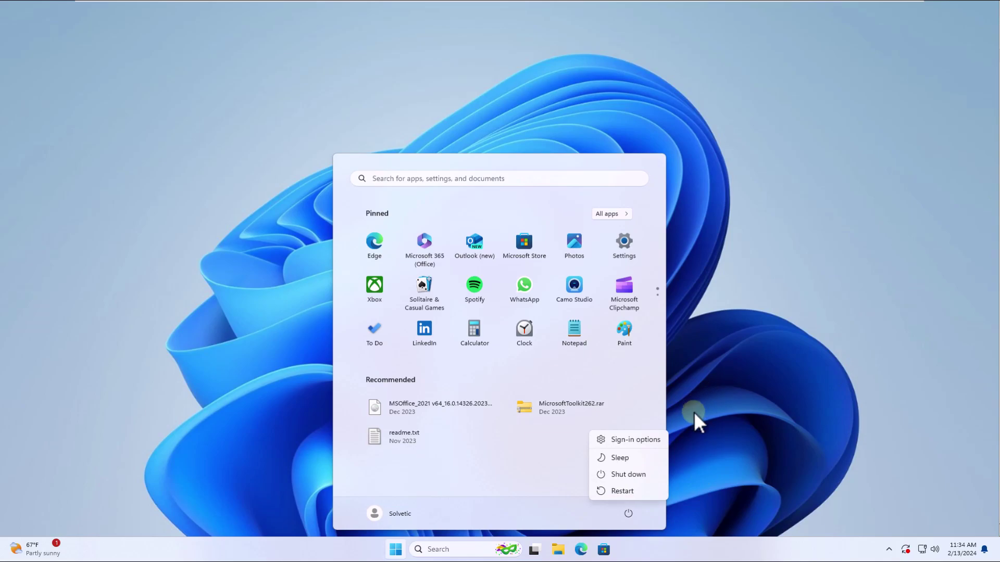
{"action": "left_click", "coordinate": [657, 489]}
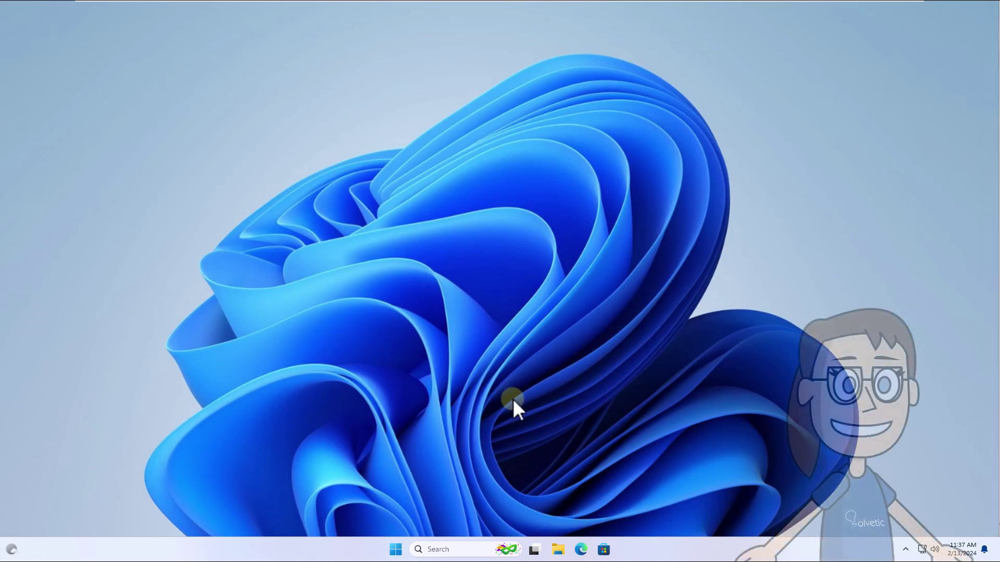
- Search Windows for "network" and open View network connections
{"action": "left_click", "coordinate": [460, 549]}
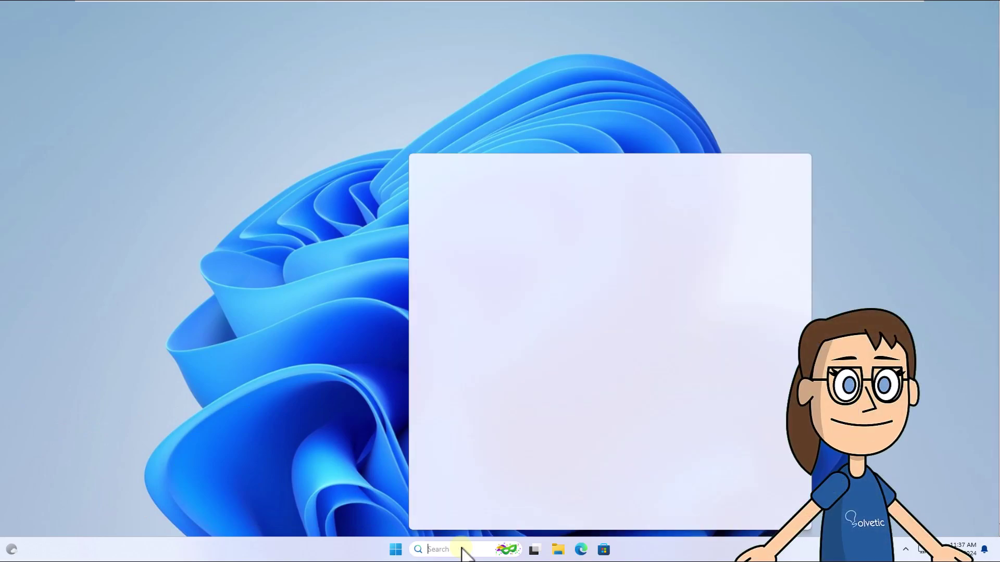
{"action": "type", "text": "network"}
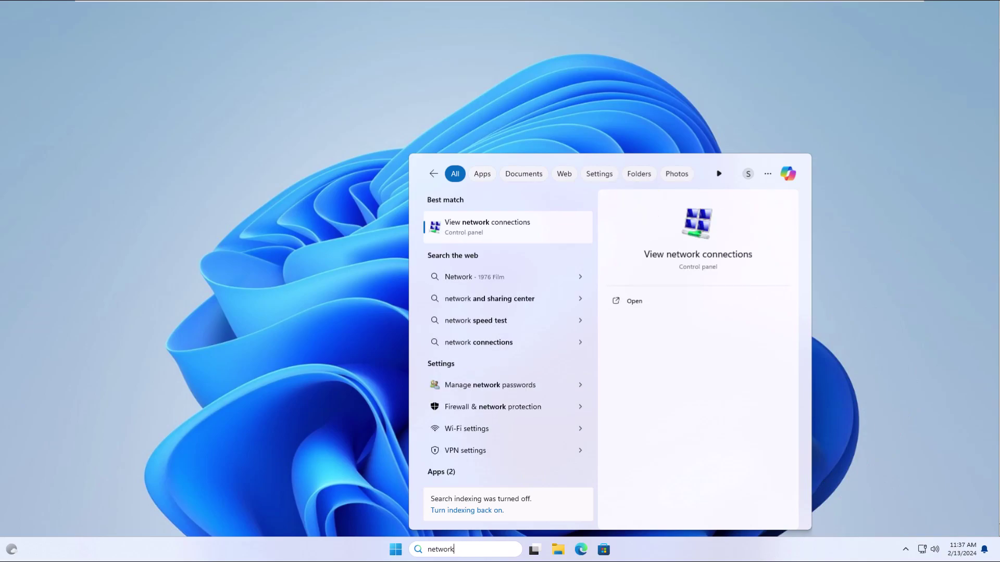
{"action": "left_click", "coordinate": [529, 230]}
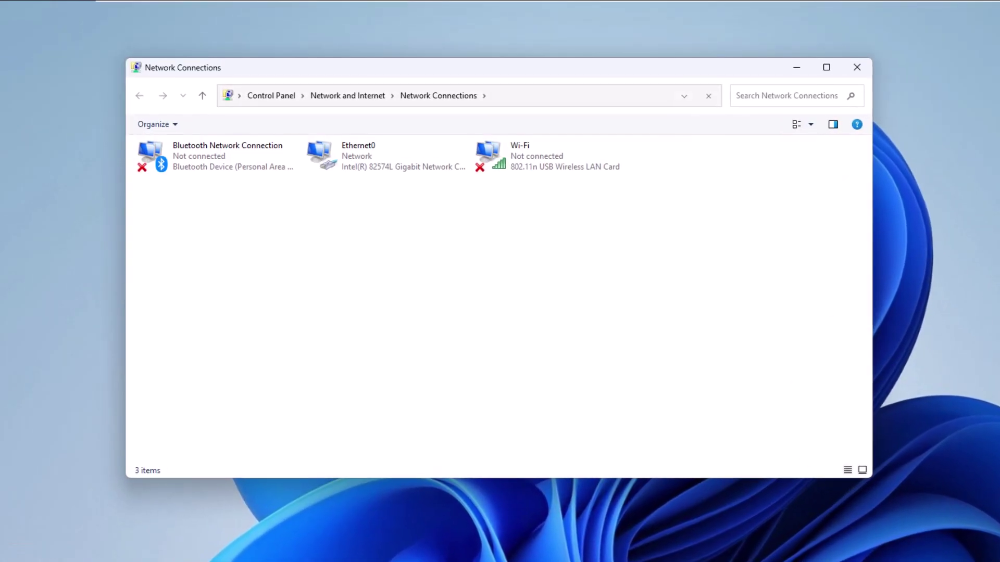
- Open the Internet Protocol Version 4 (TCP/IPv4) properties of the Wi-Fi adapter
{"action": "left_click", "coordinate": [543, 158]}
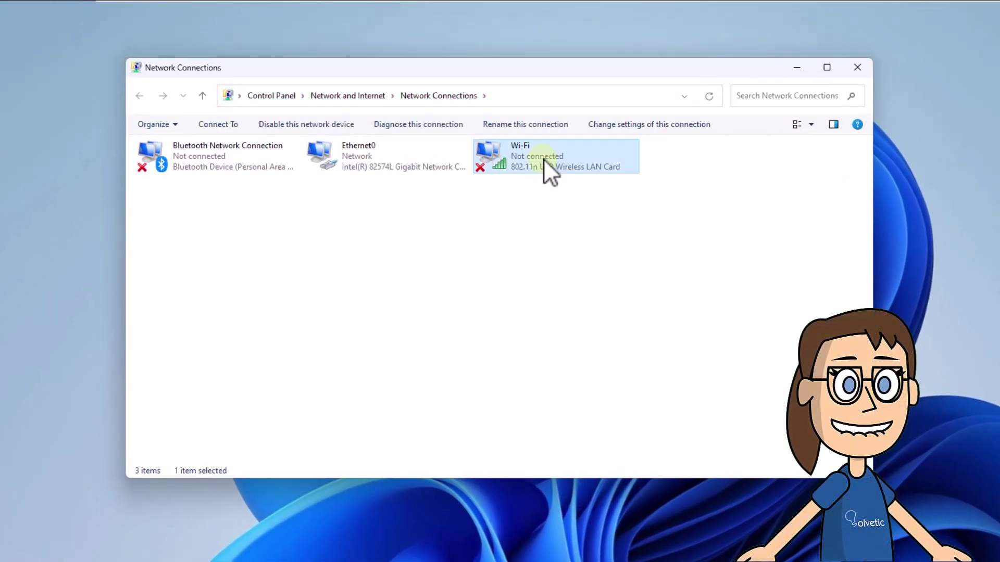
{"action": "right_click", "coordinate": [543, 158]}
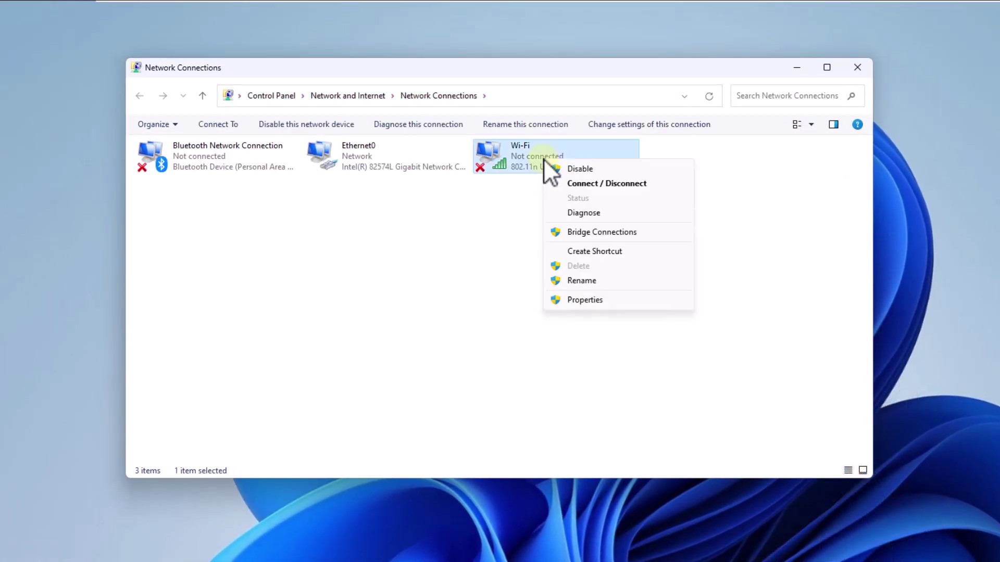
{"action": "left_click", "coordinate": [598, 300]}
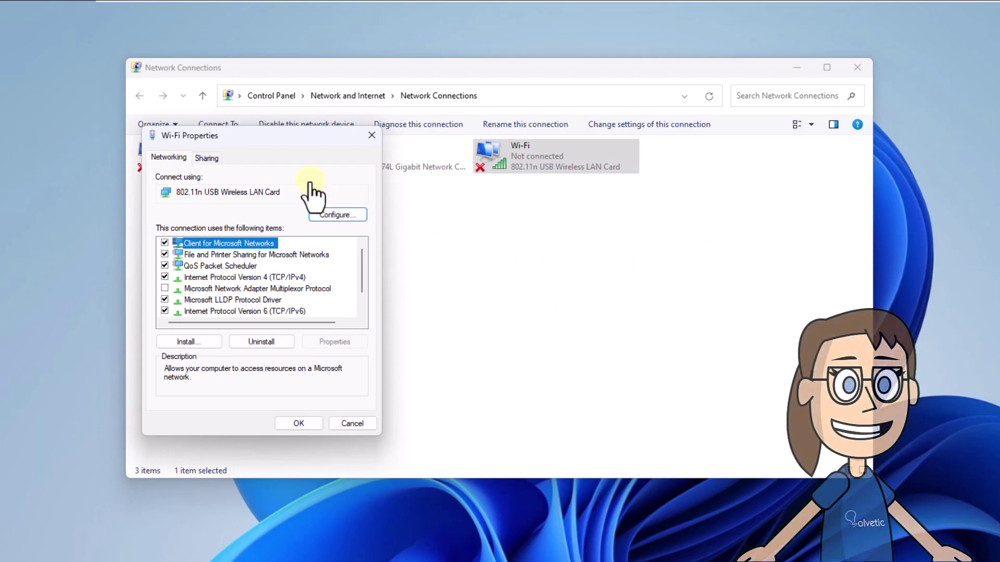
{"action": "left_click", "coordinate": [266, 277]}
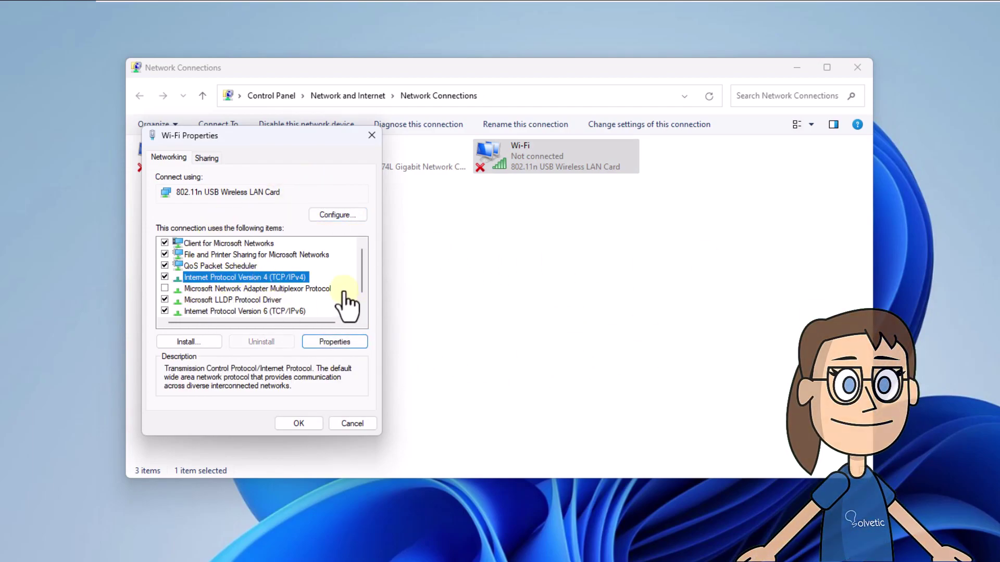
{"action": "left_click", "coordinate": [351, 340]}
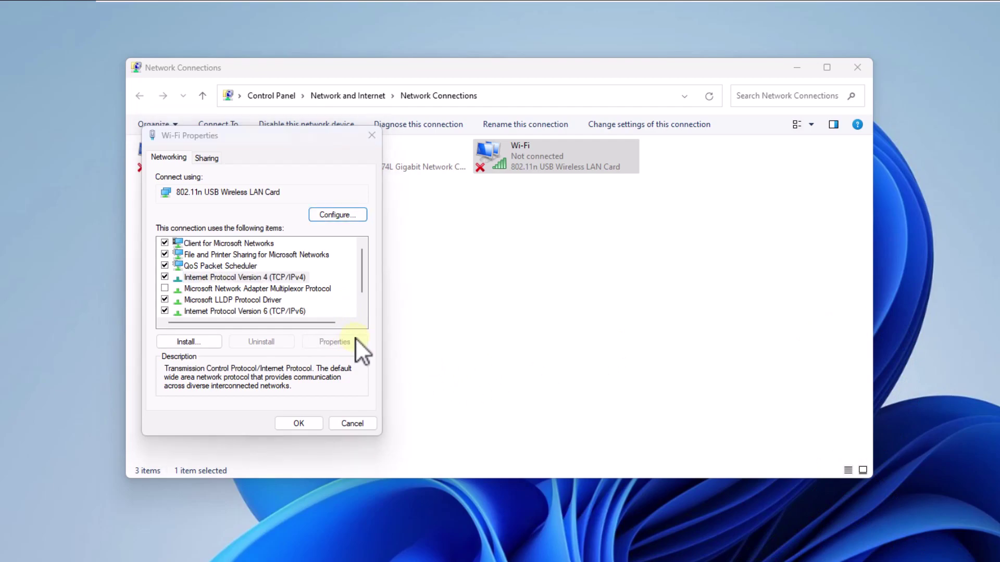
- Use manual DNS server addresses, with 8.8.8.8 as preferred and 8.8.4.4 as alternate, and confirm the IPv4 settings
{"action": "left_click", "coordinate": [220, 372]}
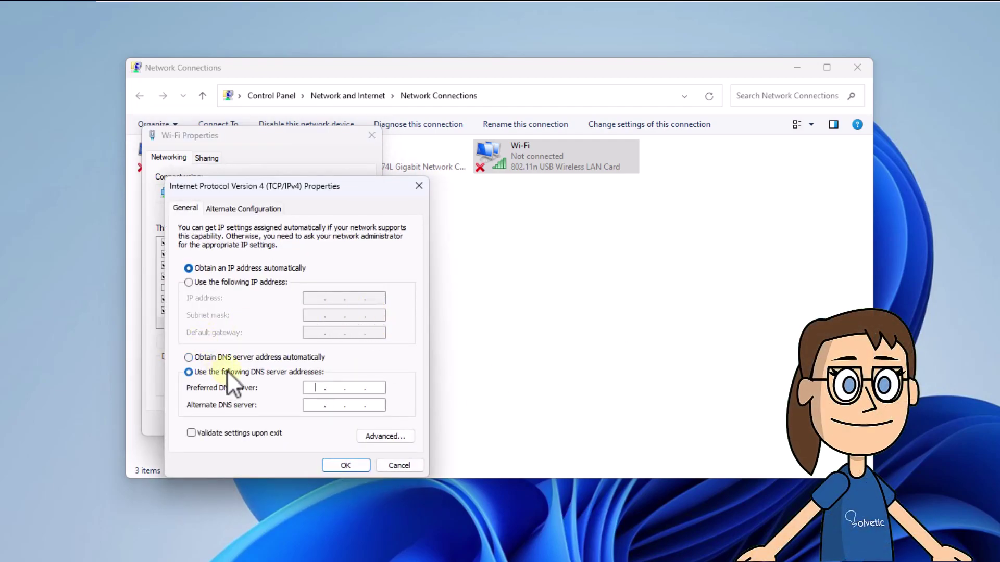
{"action": "type", "text": "8.8.8.8"}
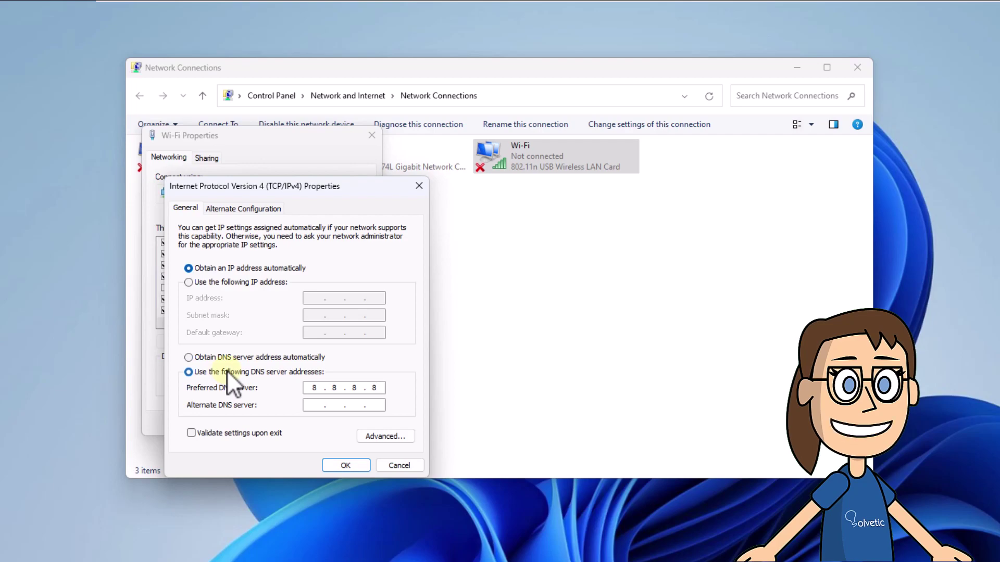
{"action": "key", "text": "Tab"}
{"action": "type", "text": "8.8.4.4"}
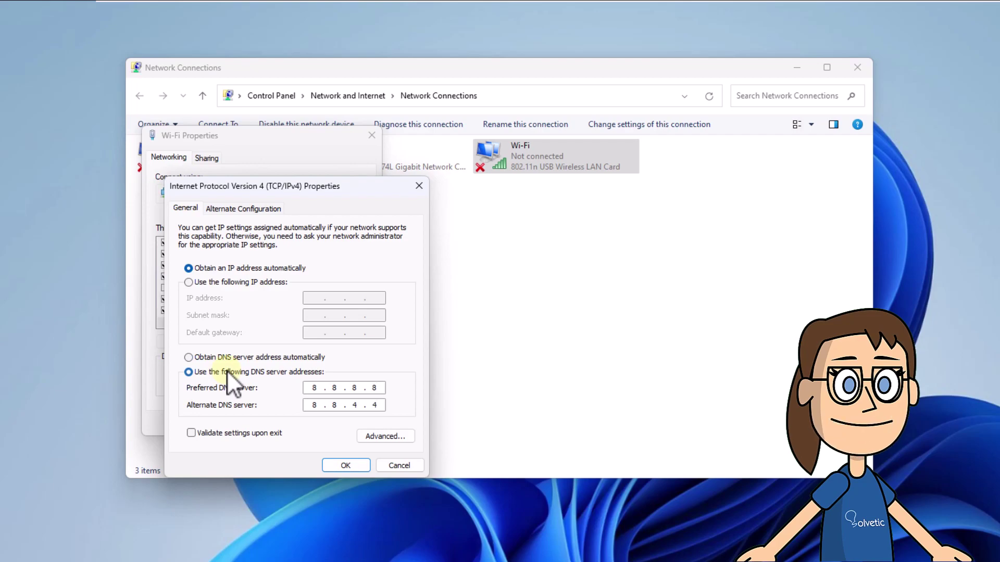
{"action": "left_click", "coordinate": [344, 465]}
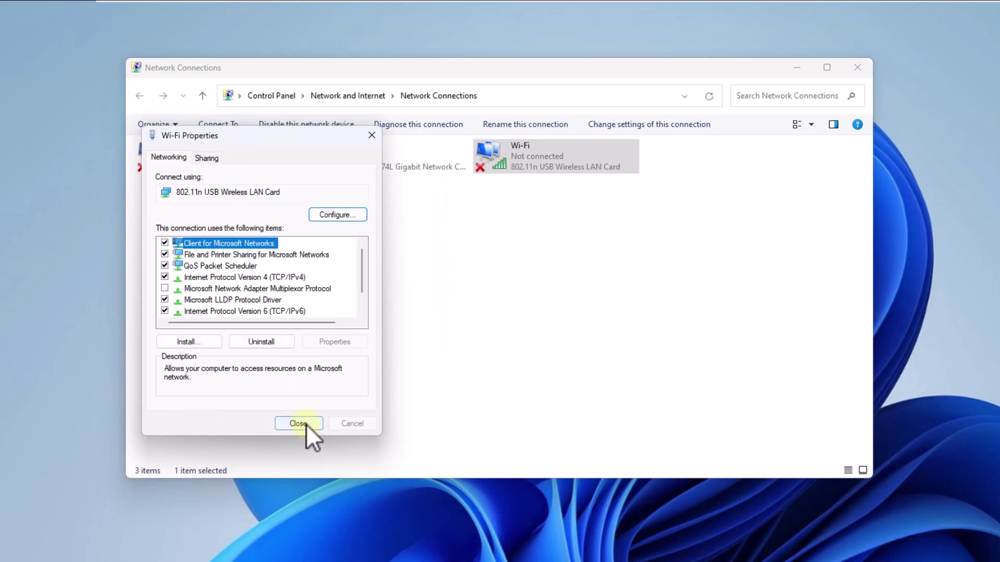
- Close the Wi-Fi adapter properties to apply the DNS settings, and close the Network Connections window
{"action": "left_click", "coordinate": [305, 424]}
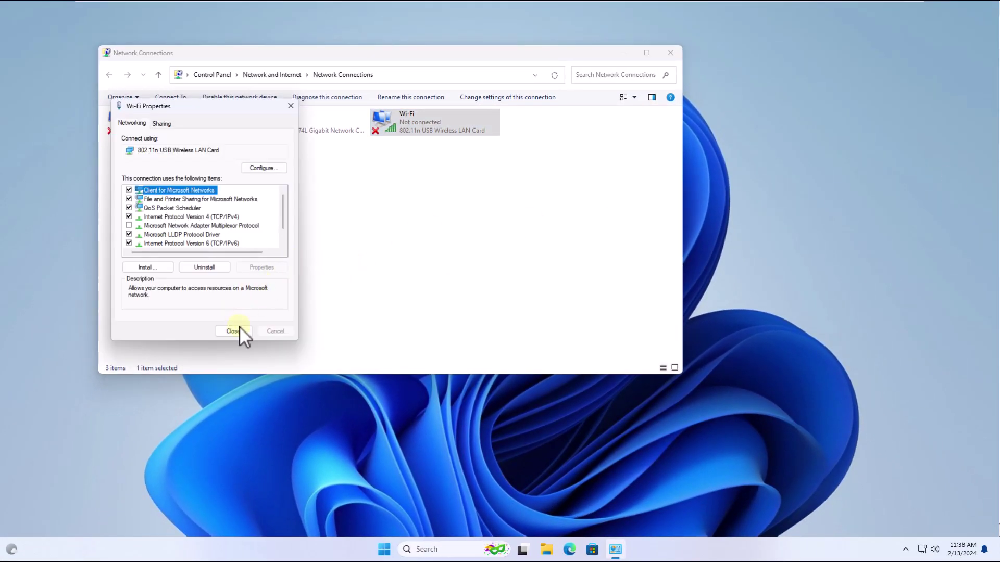
{"action": "left_click", "coordinate": [239, 328]}
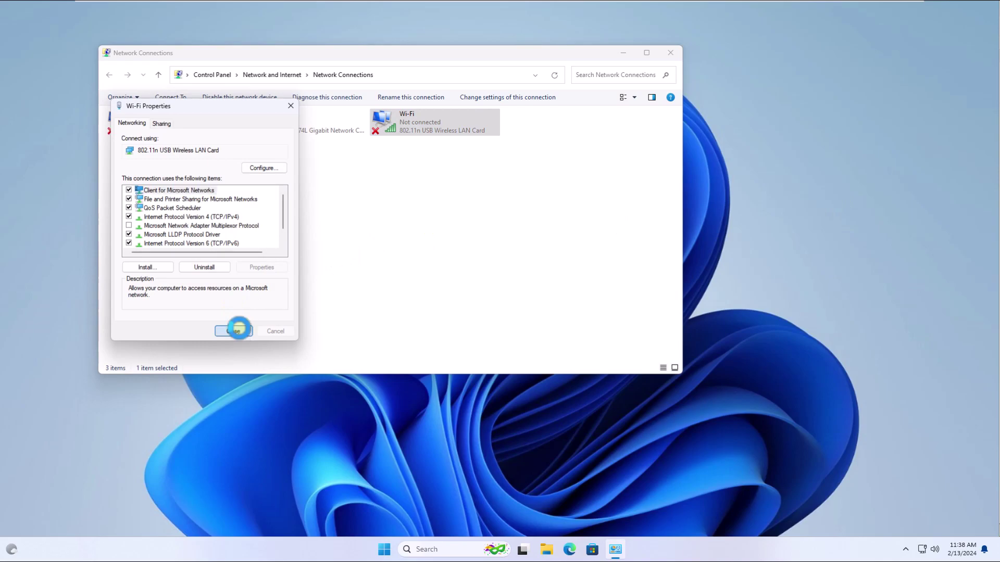
{"action": "left_click", "coordinate": [674, 52]}
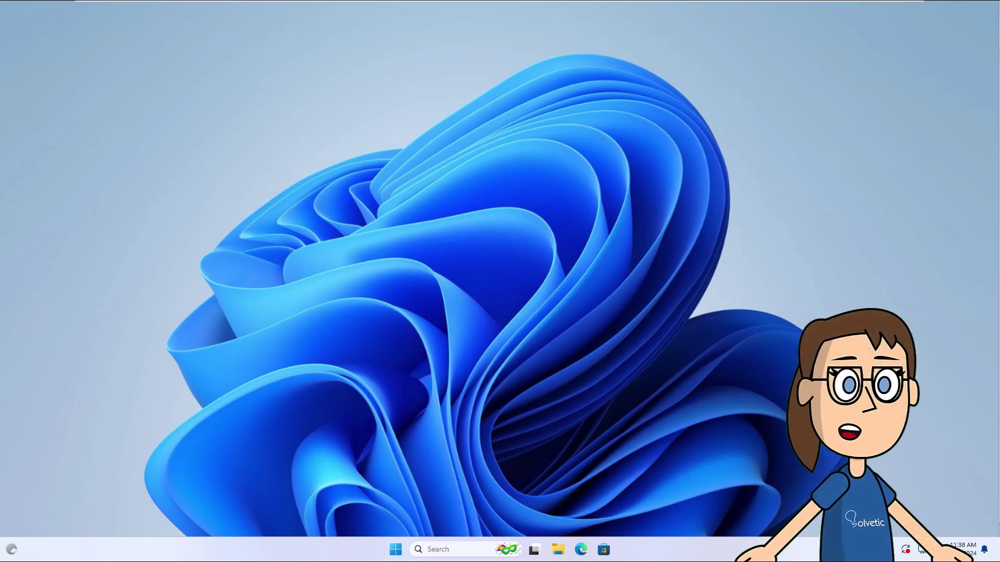
- Search Windows for "internet" and open Internet Options
{"action": "left_click", "coordinate": [438, 548]}
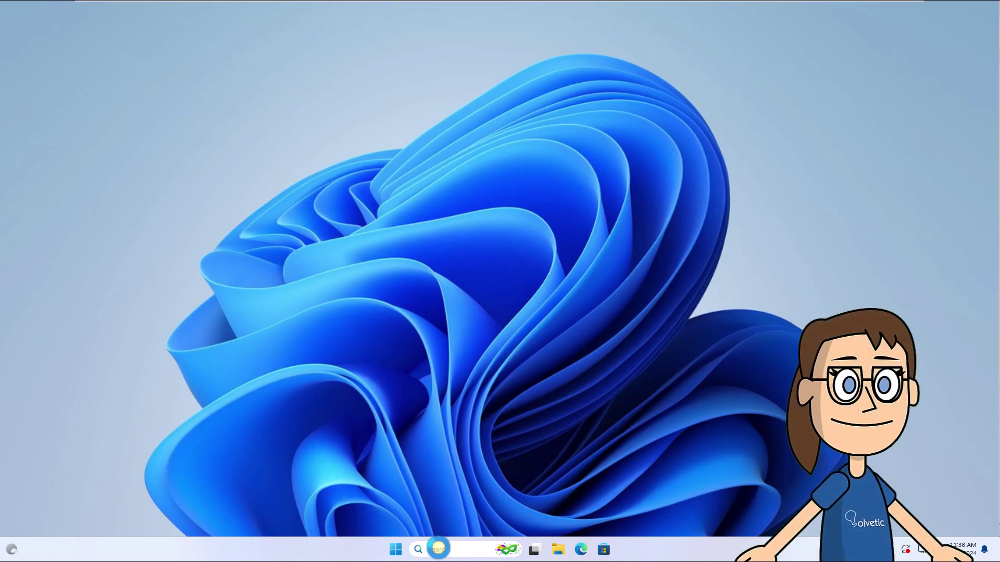
{"action": "type", "text": "internet"}
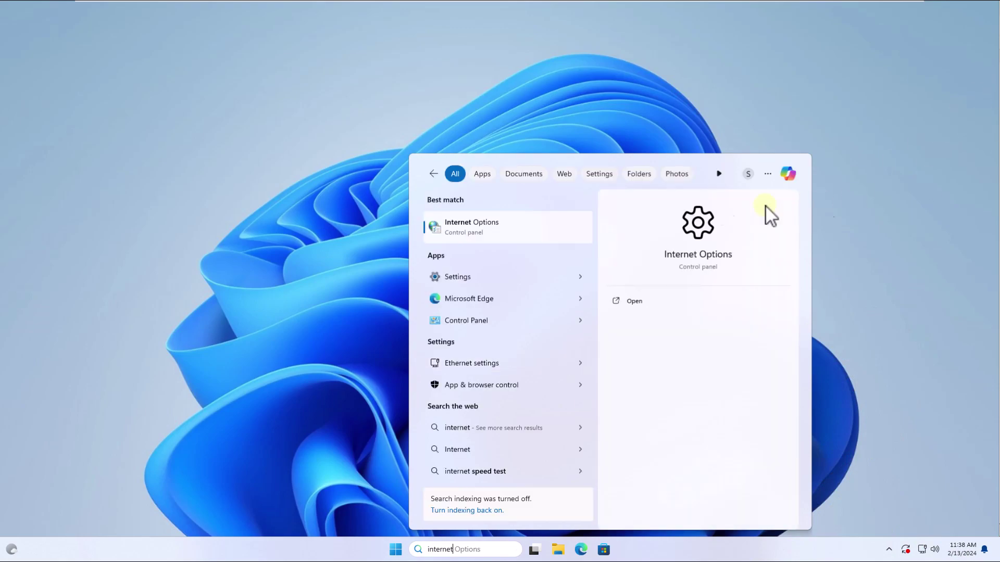
{"action": "left_click", "coordinate": [558, 226]}
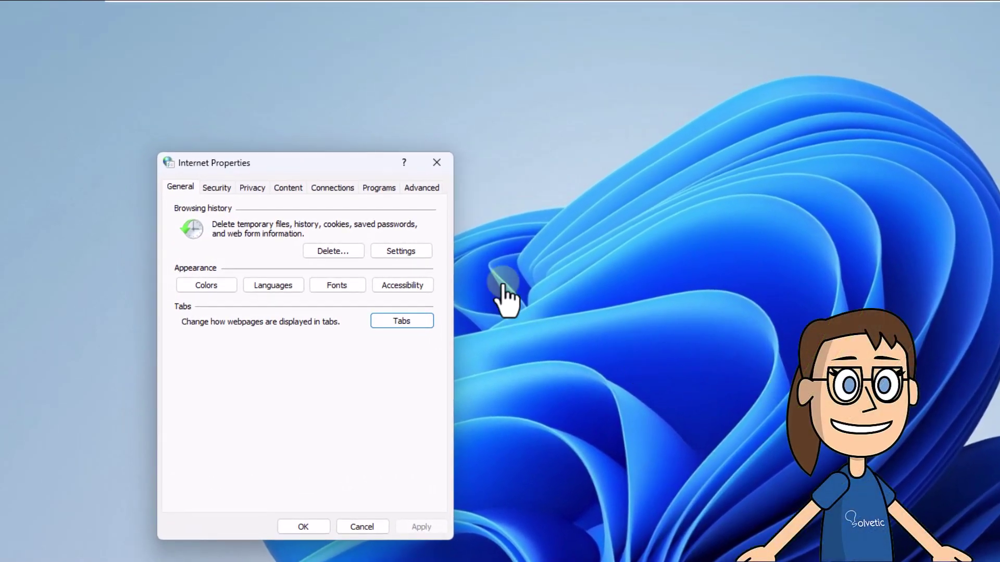
- Open the LAN settings of the internet connections, check the automatic configuration and proxy server options, and confirm the dialogs
{"action": "left_click", "coordinate": [331, 188]}
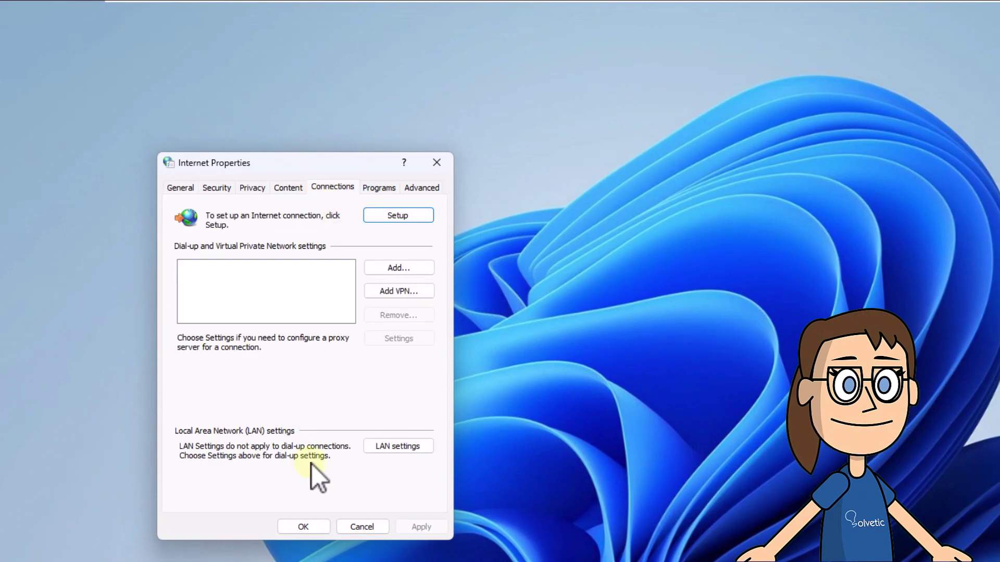
{"action": "left_click", "coordinate": [393, 449]}
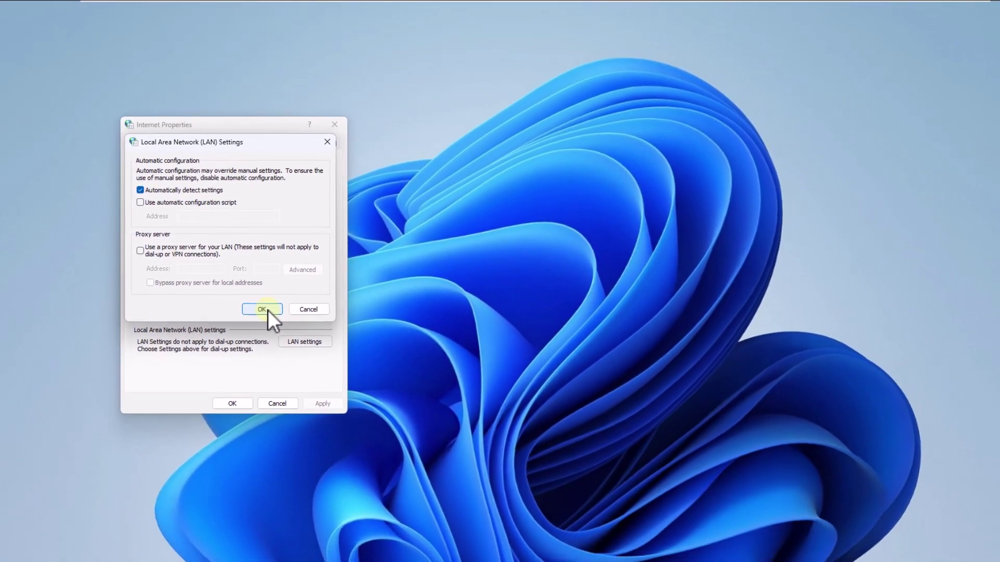
{"action": "left_click", "coordinate": [342, 403]}
{"action": "left_click", "coordinate": [217, 375]}
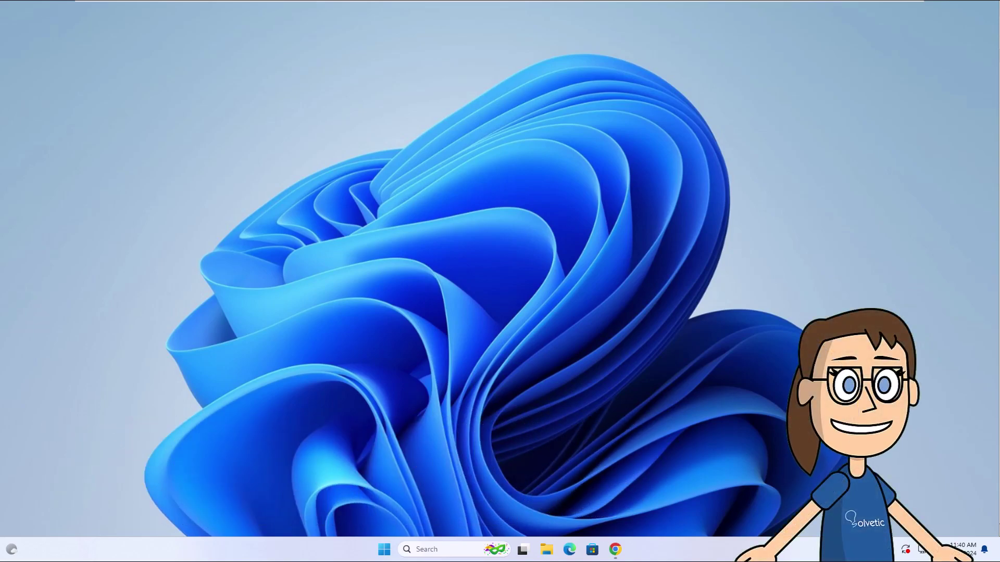
- Switch to Chrome, examine the available downloads on Intel's Windows 10 and Windows 11 Wi-Fi drivers page, and minimize the browser
{"action": "left_click", "coordinate": [615, 549]}
{"action": "scroll", "coordinate": [361, 276], "scroll_direction": "down", "scroll_amount": 3}
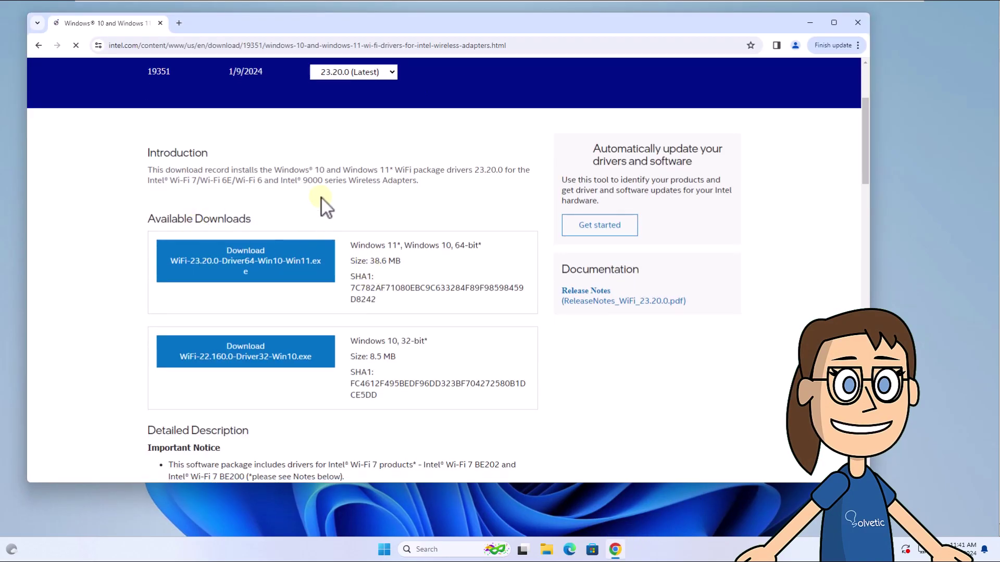
{"action": "scroll", "coordinate": [264, 373], "scroll_direction": "down", "scroll_amount": 4}
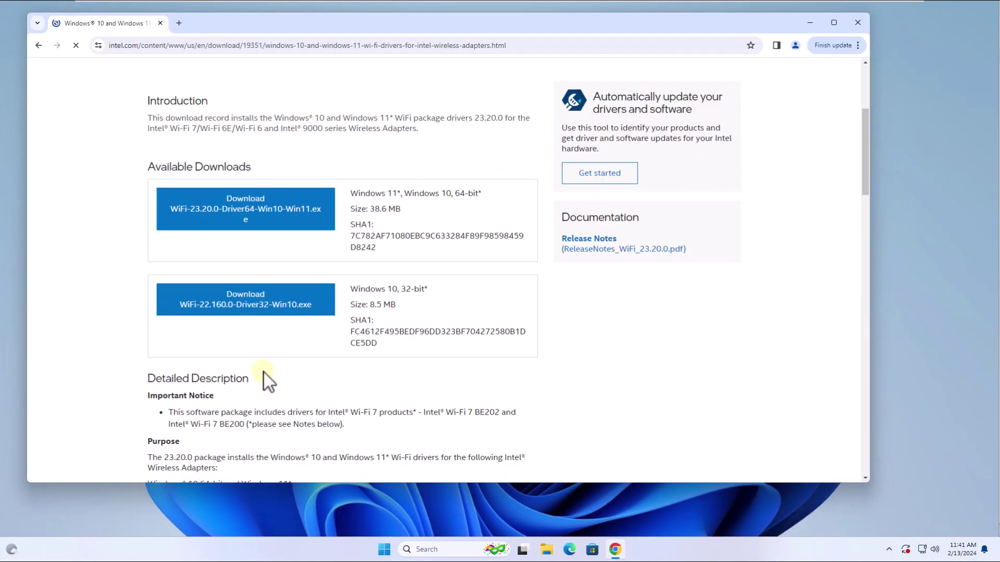
{"action": "scroll", "coordinate": [385, 302], "scroll_direction": "up", "scroll_amount": 6}
{"action": "scroll", "coordinate": [395, 262], "scroll_direction": "up", "scroll_amount": 1}
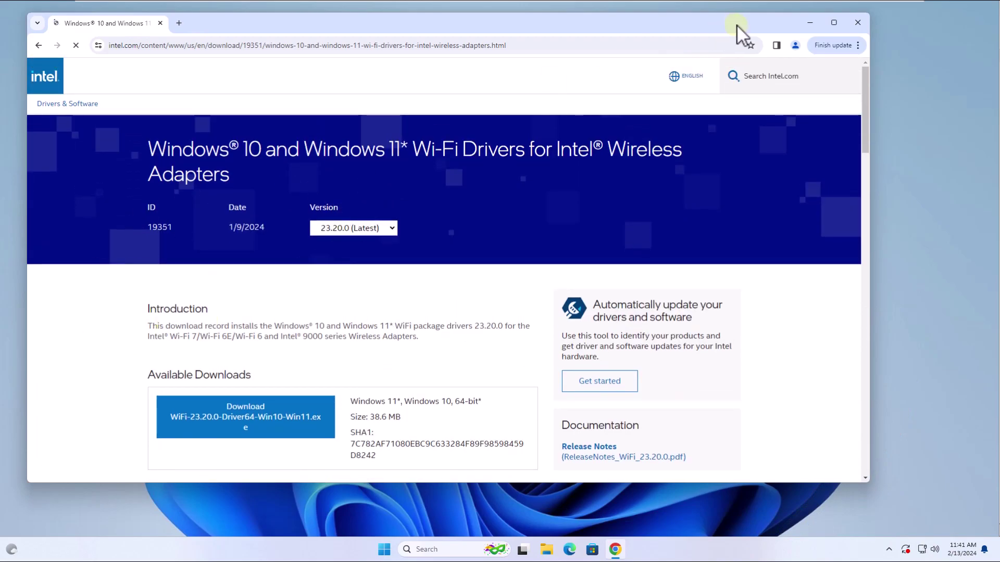
{"action": "left_click", "coordinate": [811, 23]}
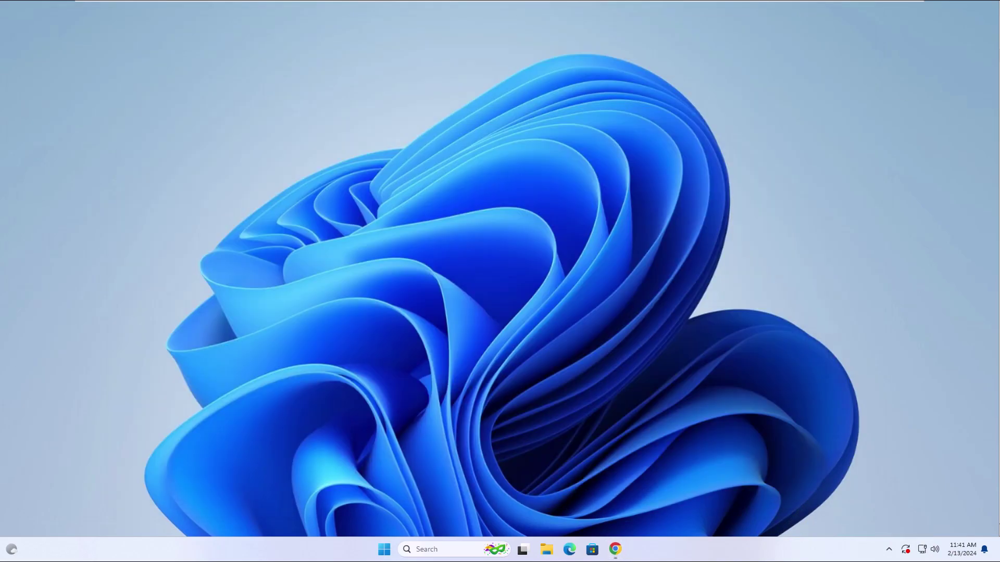